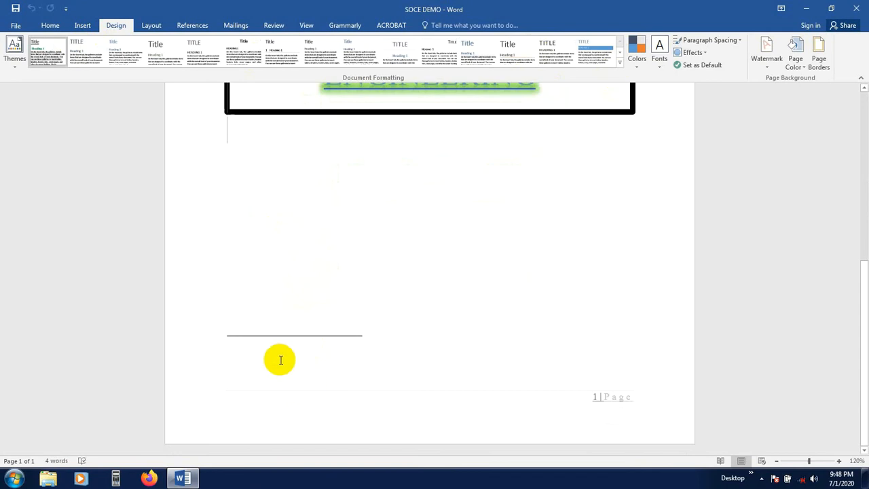
Step: Add a new paragraph below the page 1 content so the document continues onto a blank second page
double_click(279, 359)
key(Return)
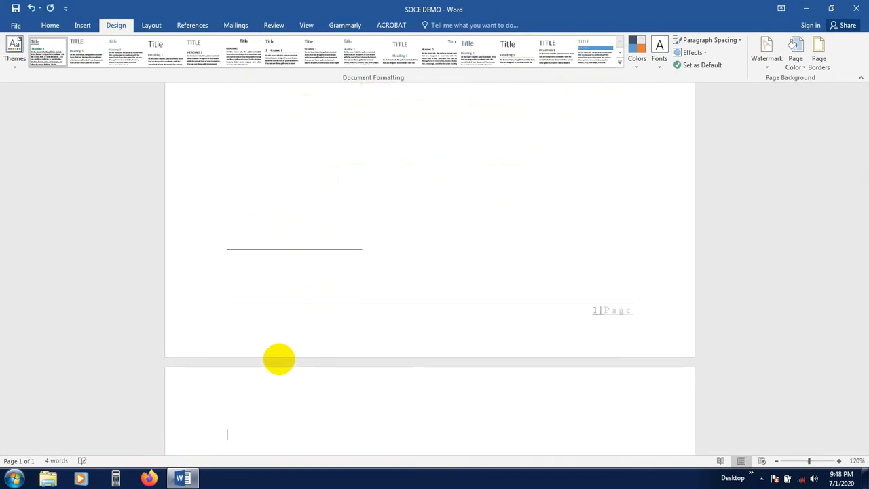
scroll(291, 354, down, 3)
scroll(291, 355, down, 2)
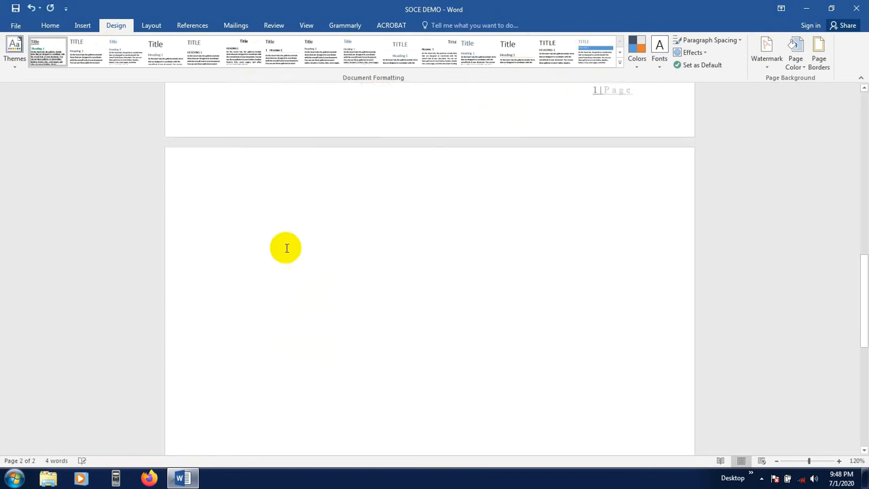
scroll(285, 246, down, 2)
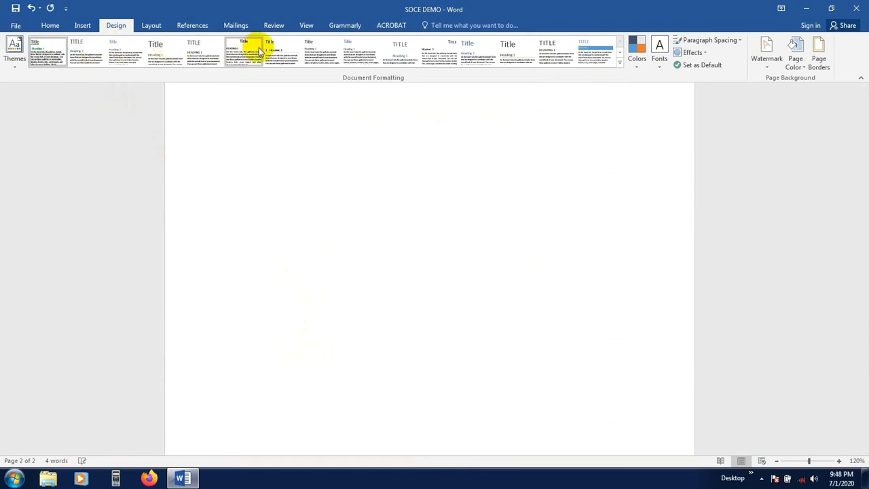
Step: Look through the document's style sets without choosing one, and apply the Ion theme to the document
scroll(355, 157, up, 2)
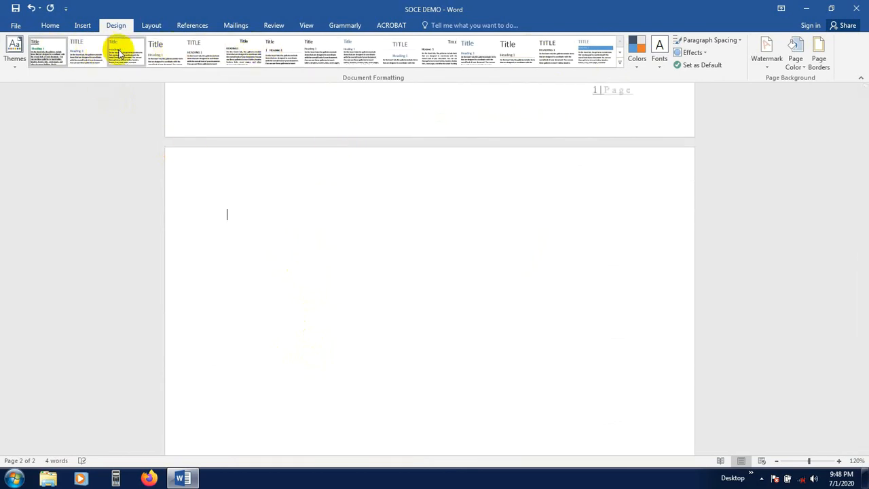
click(619, 62)
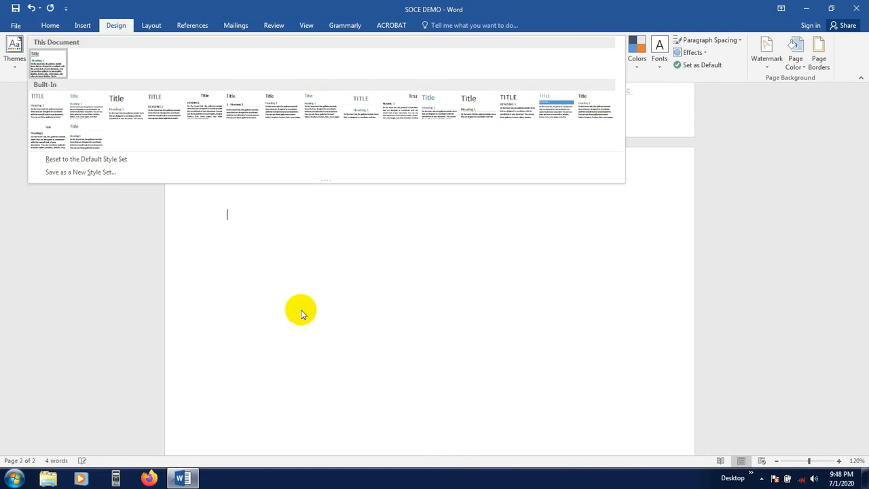
click(267, 269)
click(16, 65)
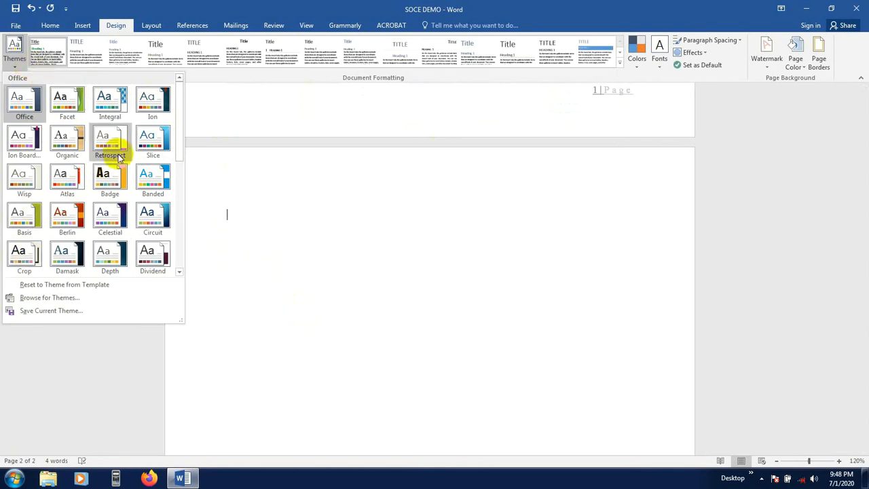
click(145, 109)
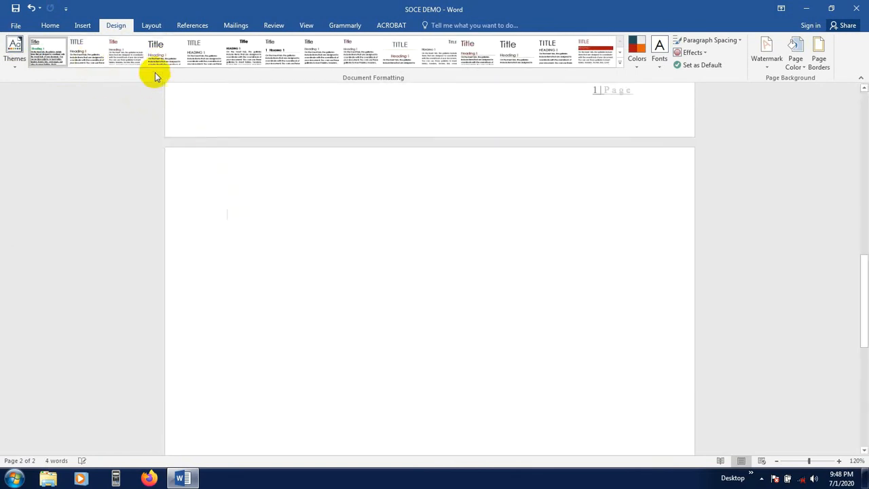
Step: Add the sample text "sdf" on page 2, apply the fourth style set, and check its effect on both pages
text(sdf)
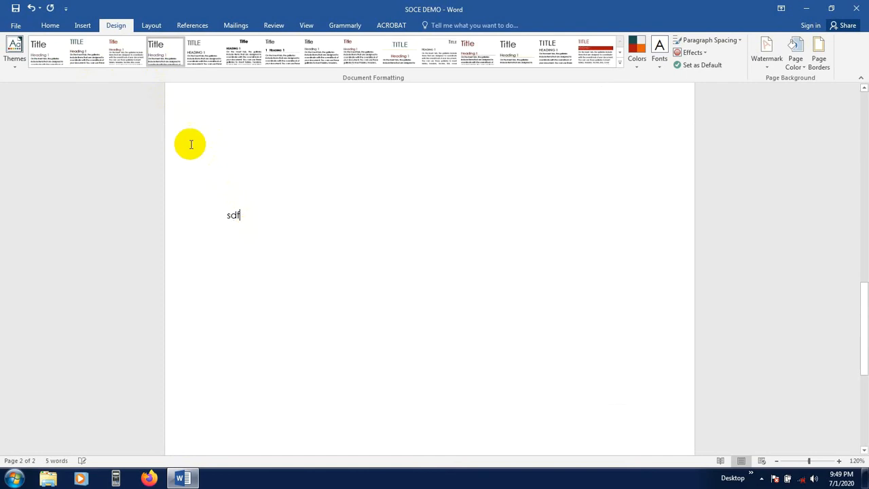
scroll(244, 229, up, 5)
scroll(252, 237, up, 8)
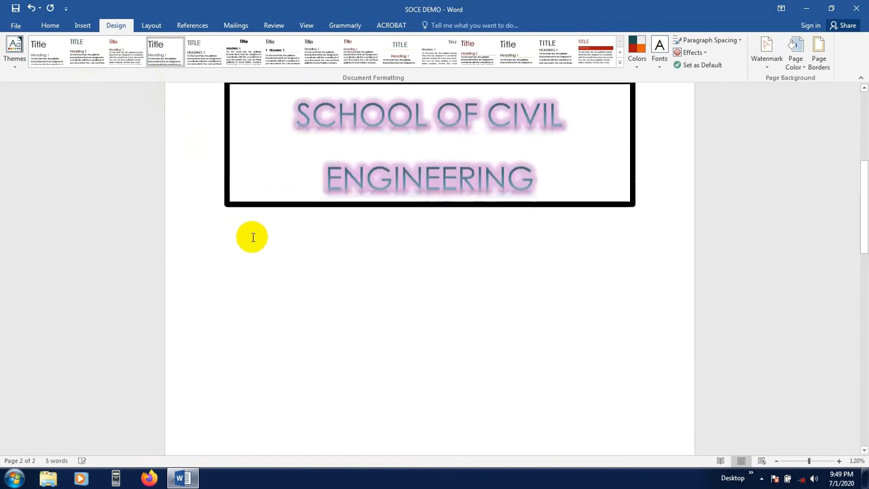
scroll(446, 257, down, 3)
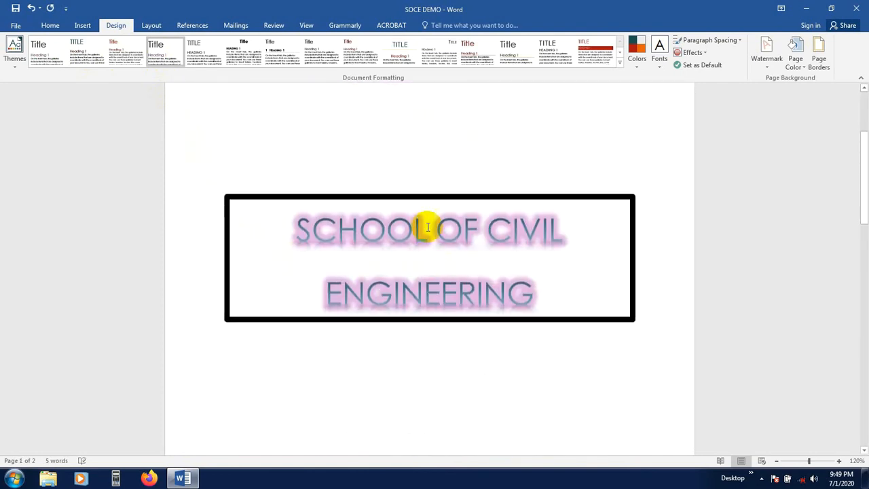
scroll(401, 260, up, 3)
scroll(404, 261, down, 4)
scroll(403, 260, down, 6)
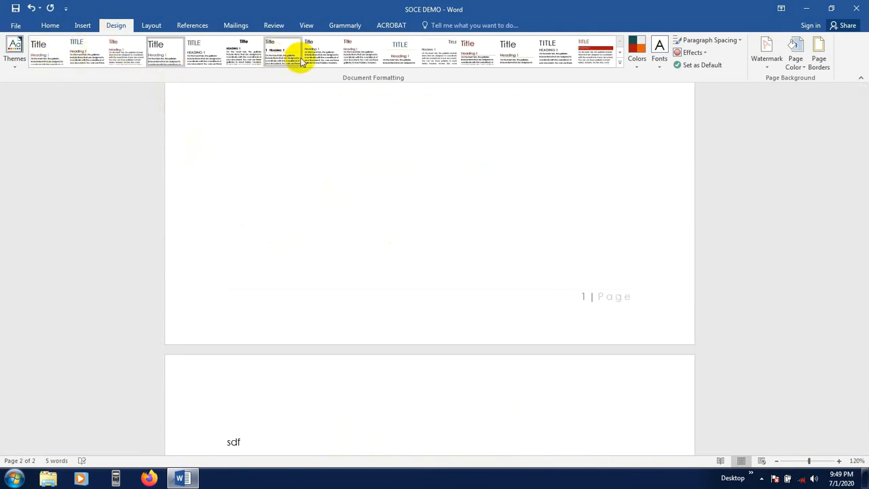
scroll(310, 142, down, 2)
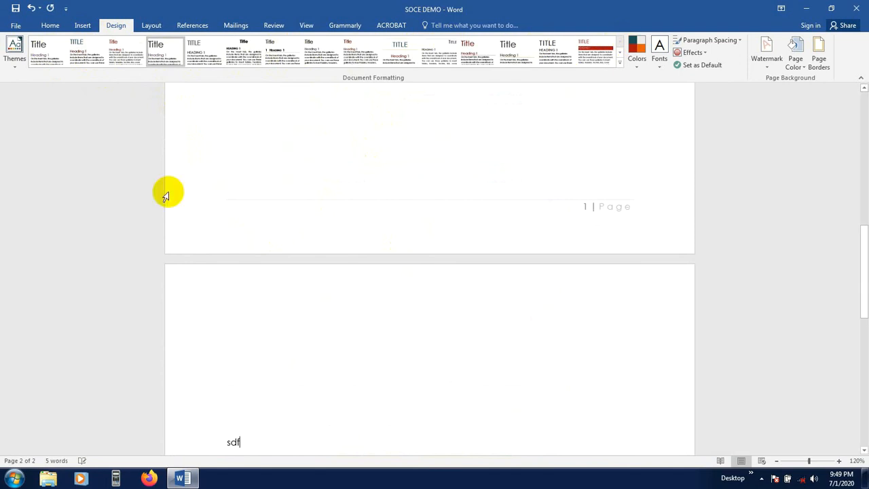
scroll(233, 296, down, 3)
Step: Delete the sample text "sdf" with its extra page, and start a blank second page again
drag(258, 347, 182, 291)
key(BackSpace)
key(BackSpace)
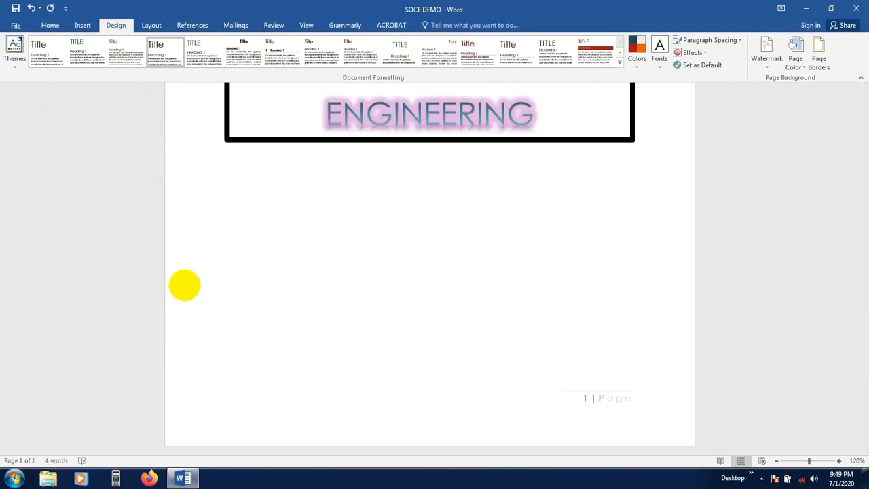
key(Return)
scroll(208, 275, down, 2)
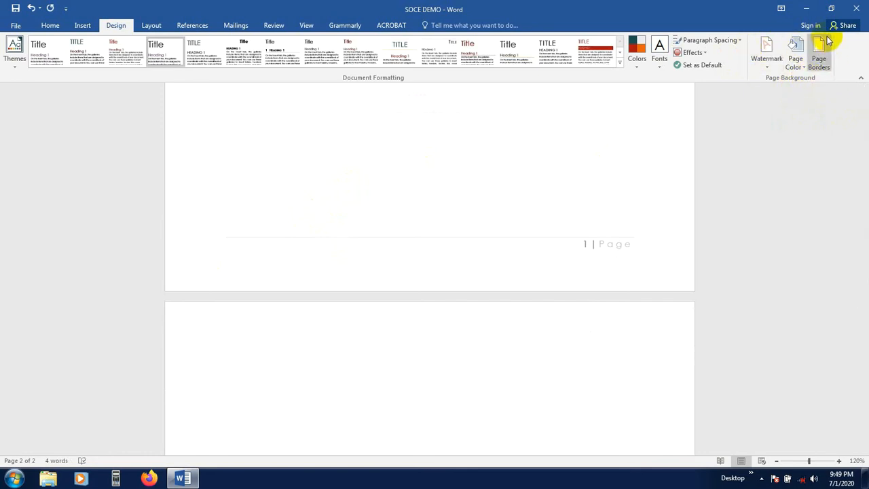
Step: Delete all body content from the document, including the bordered SCHOOL OF CIVIL ENGINEERING title
scroll(444, 235, up, 3)
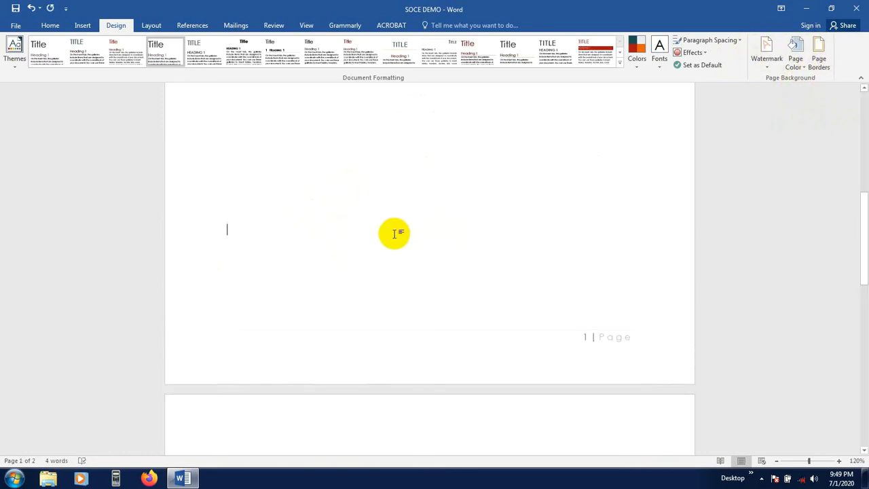
key(ctrl+a)
key(Delete)
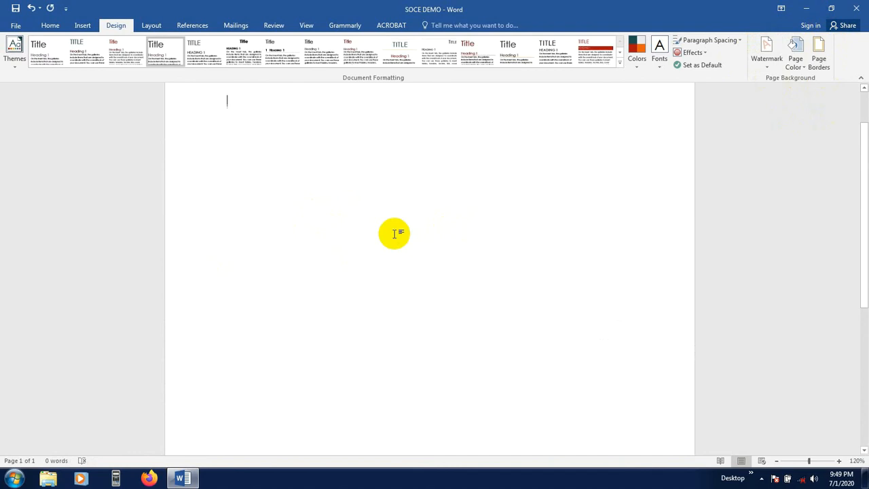
scroll(394, 234, down, 3)
scroll(395, 241, up, 3)
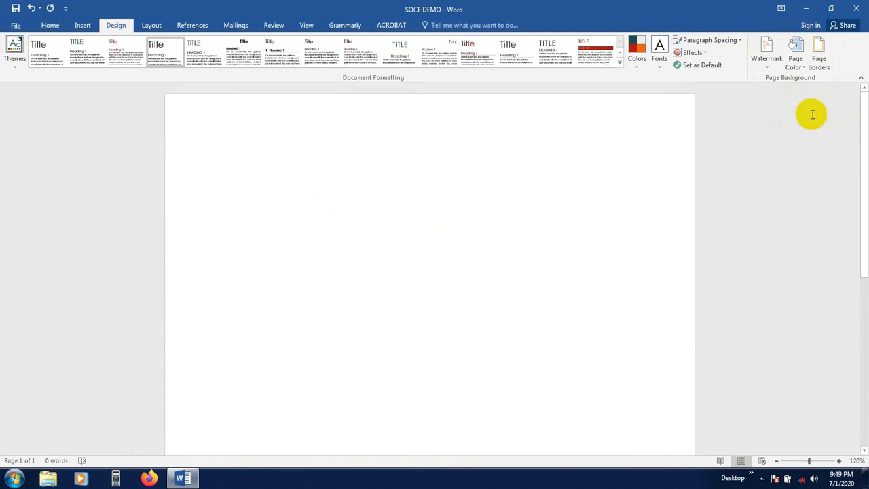
Step: Apply the built-in CONFIDENTIAL 1 diagonal watermark and check how it sits on the page
click(766, 79)
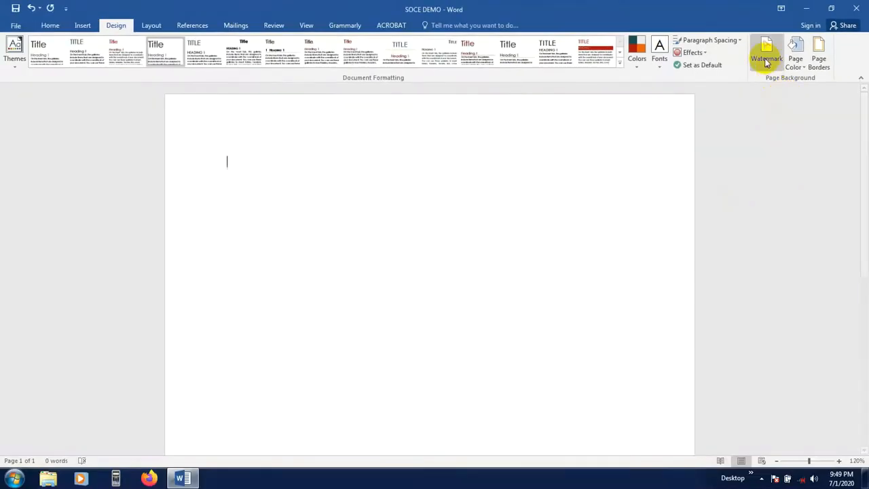
click(768, 68)
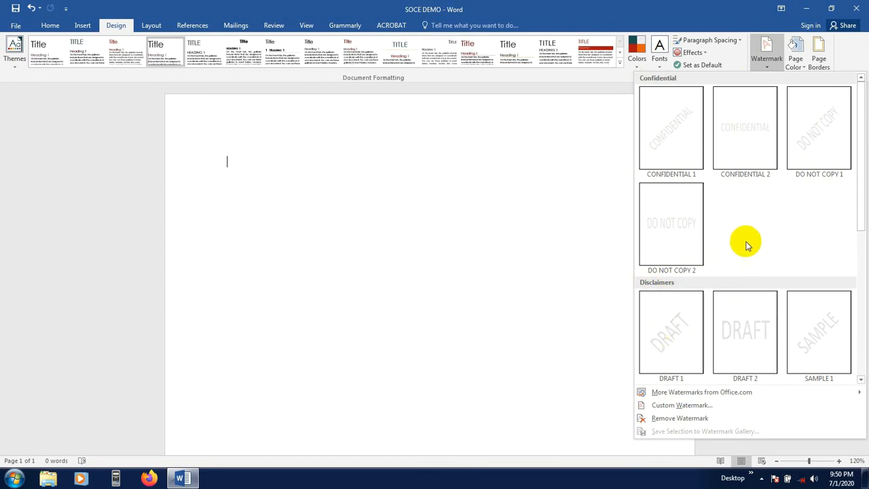
click(675, 124)
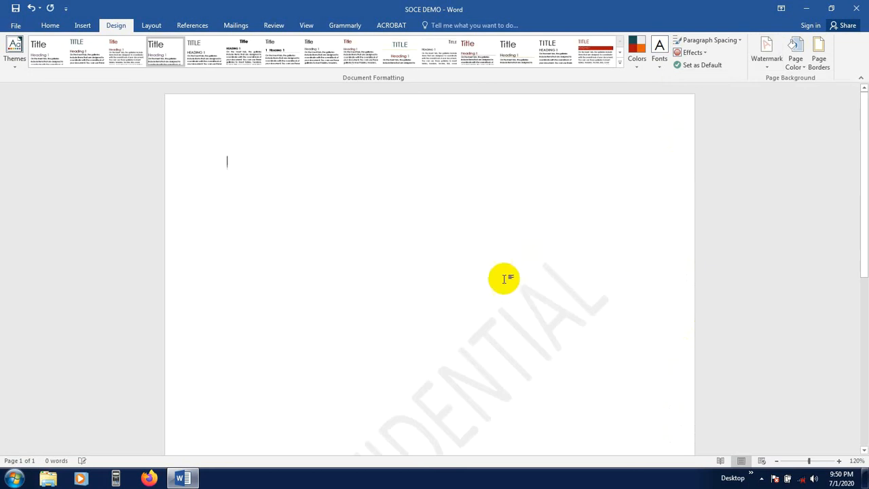
scroll(504, 278, down, 5)
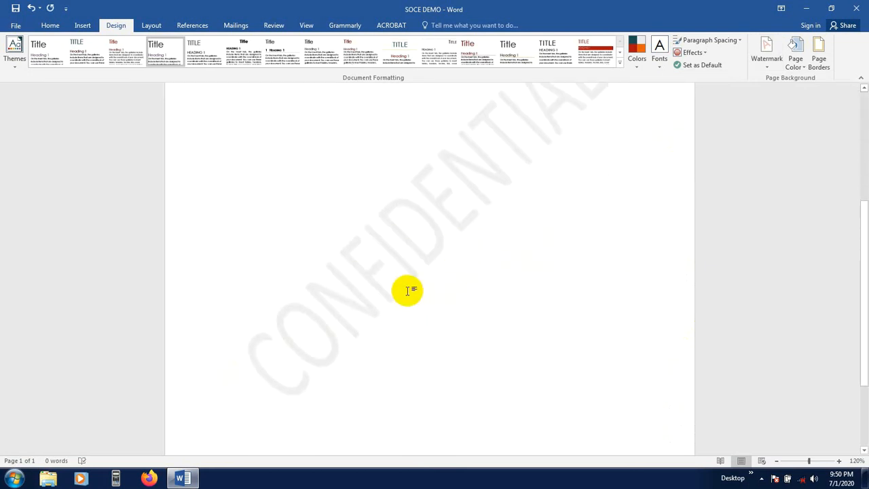
scroll(407, 291, up, 2)
scroll(614, 256, up, 1)
scroll(315, 304, down, 1)
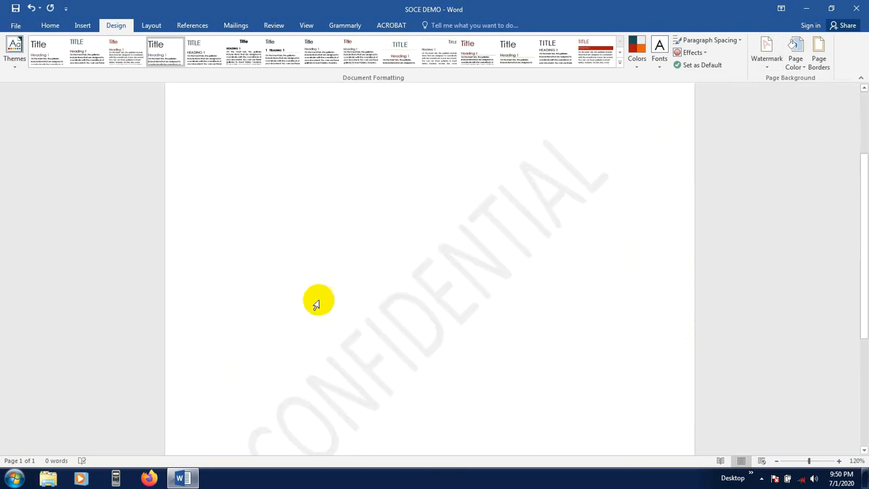
scroll(319, 305, down, 2)
scroll(340, 333, up, 3)
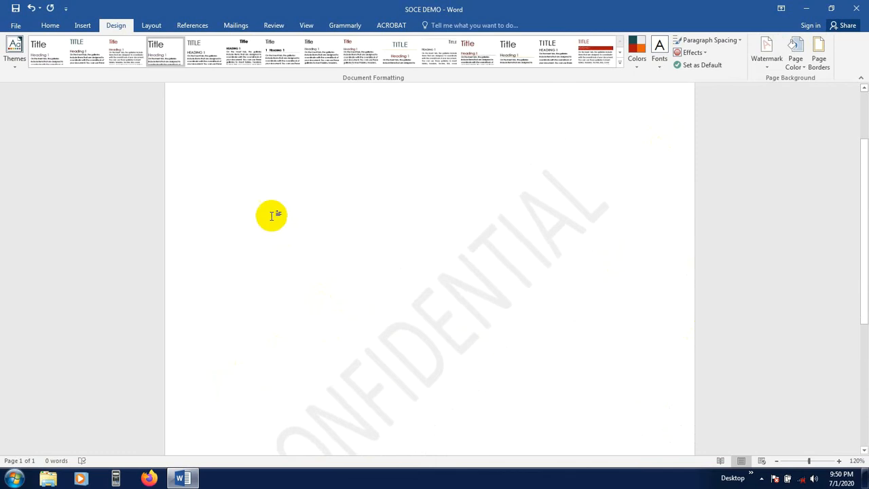
Step: Enter the sample lines "Asfas a", "A a dfa" and "Afafa ssaf asd fsad fsa a", spaced down the page over the watermark
text(Asfas d)
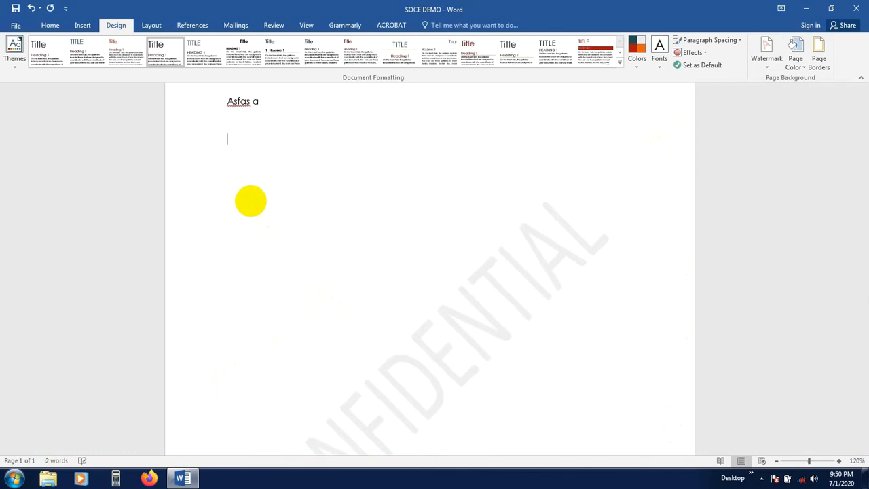
key(Return)
text(afa ssaf asd fsad fsa a)
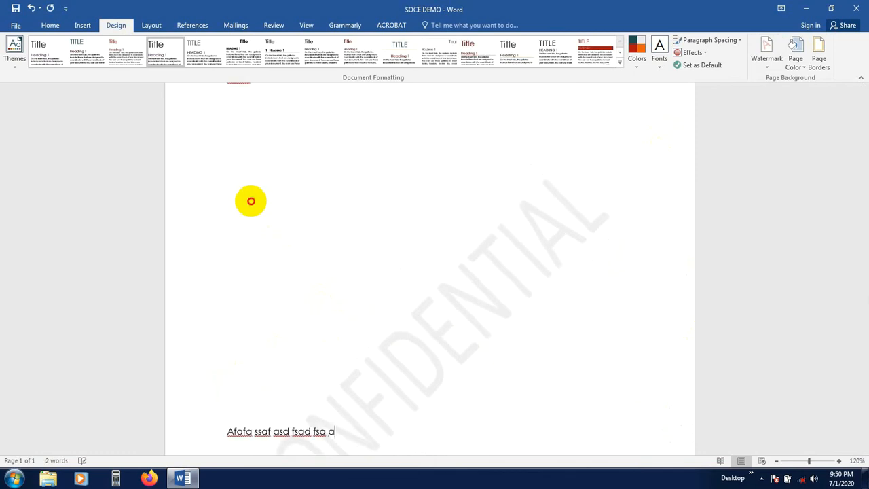
click(251, 201)
text(A)
scroll(322, 246, down, 3)
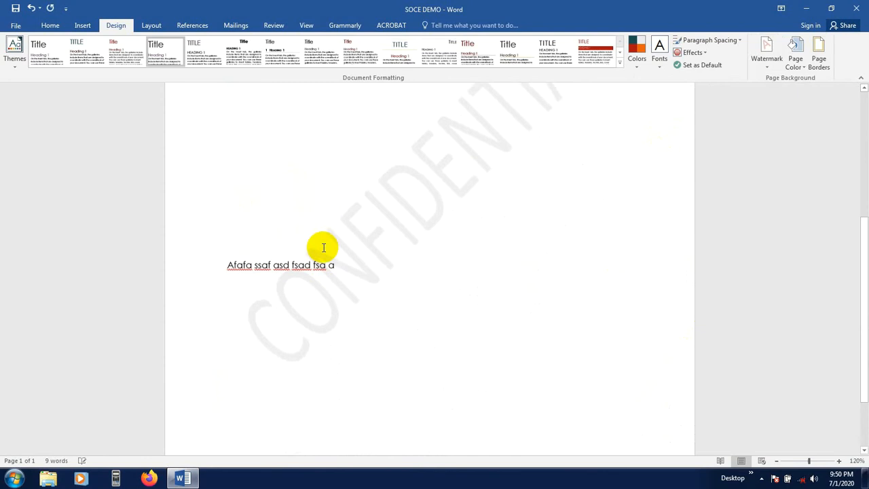
text(a afa)
scroll(339, 303, down, 1)
scroll(339, 304, down, 3)
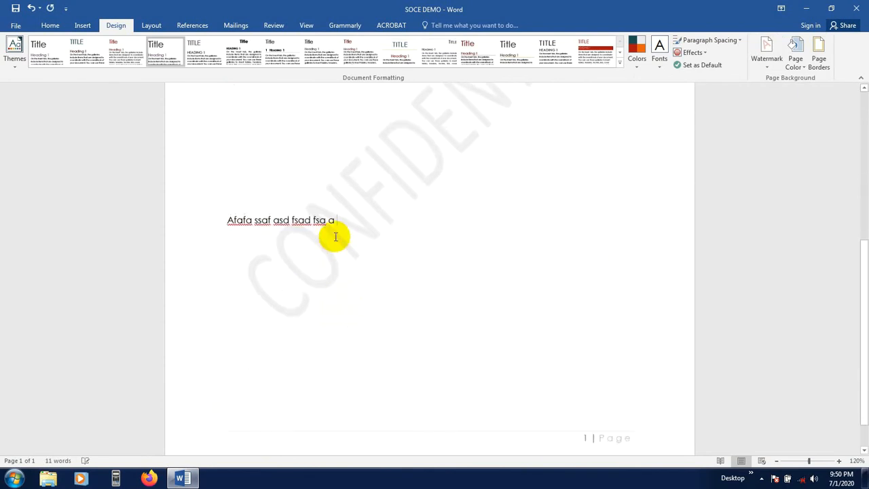
Step: Extend the last sample line with "as fas as af sad" and view the text over the watermark
text(as fas as c)
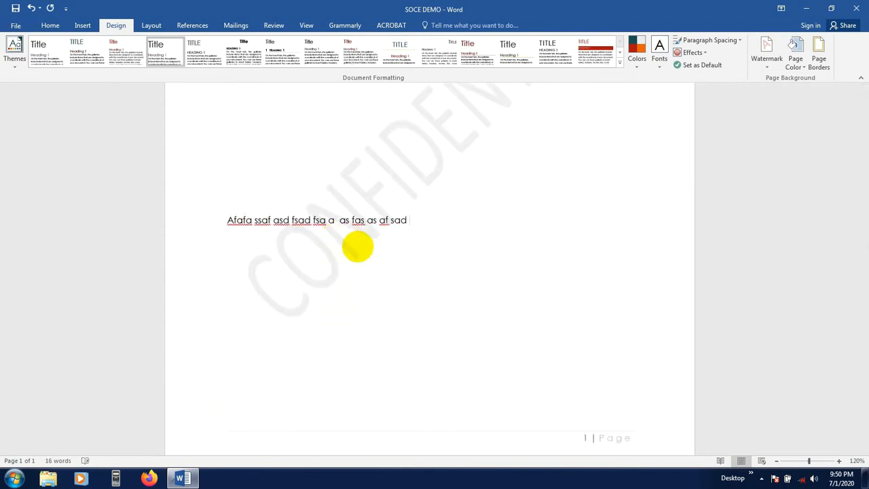
scroll(466, 229, up, 2)
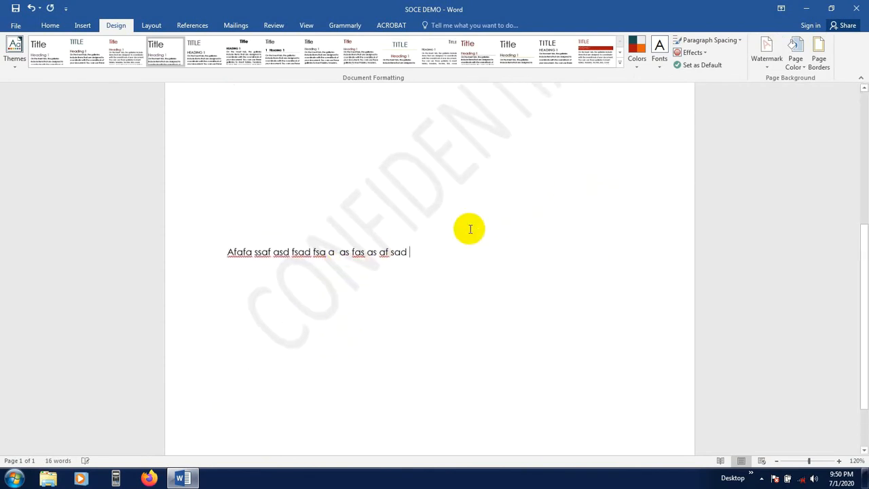
scroll(388, 238, up, 2)
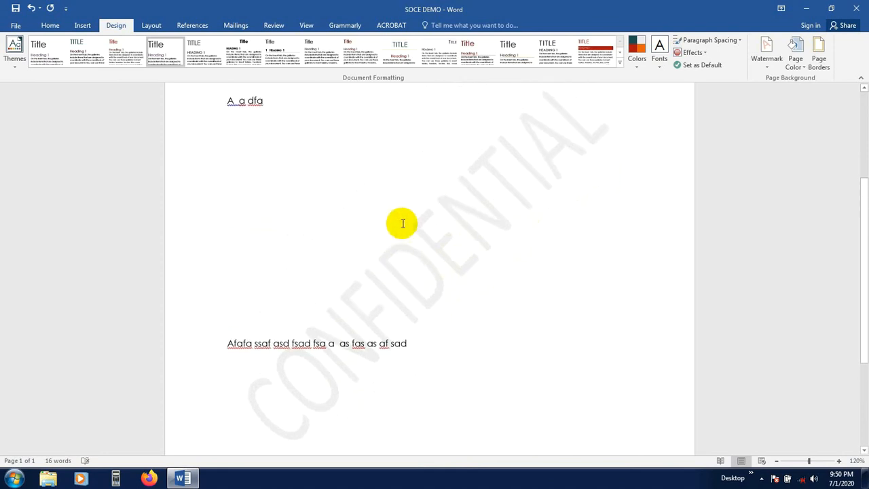
Step: Open the custom watermark settings, try the no-watermark and picture options, and select a text watermark
click(768, 65)
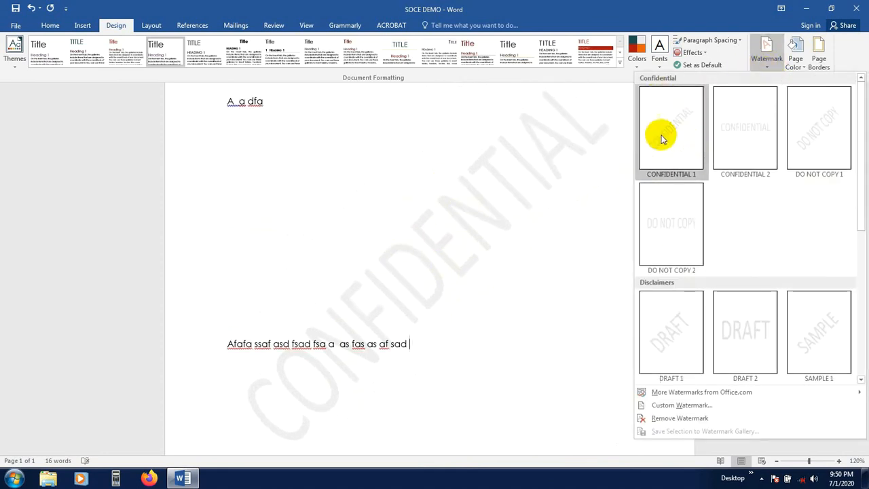
click(682, 406)
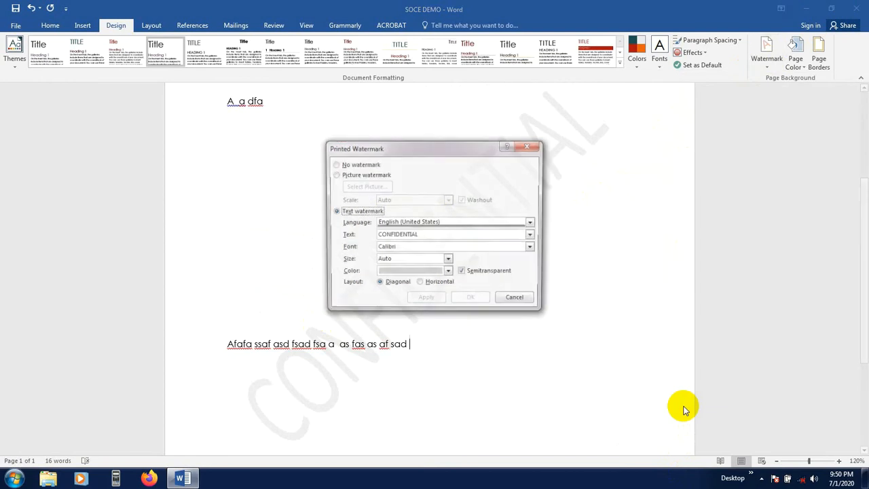
drag(469, 156, 739, 160)
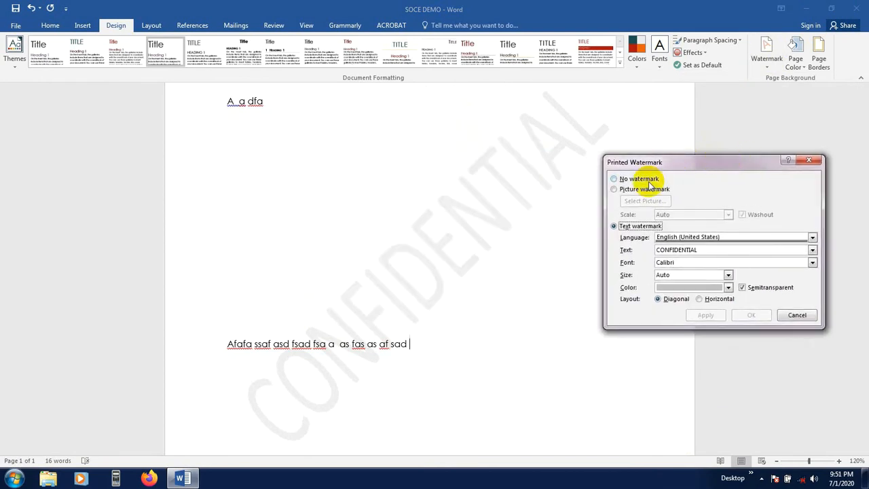
click(623, 179)
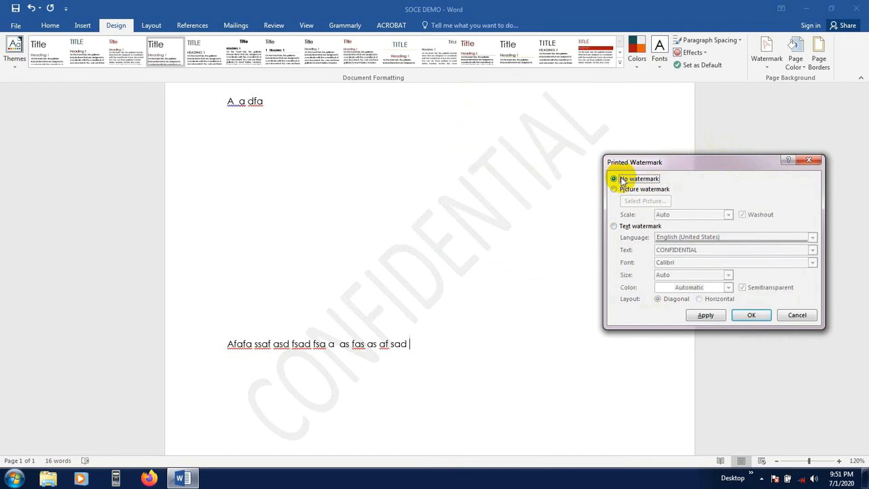
click(616, 227)
click(614, 190)
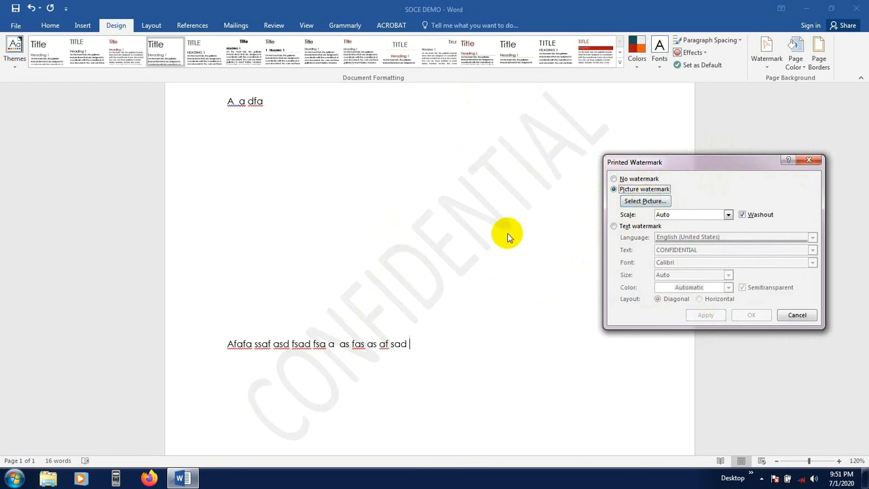
click(614, 226)
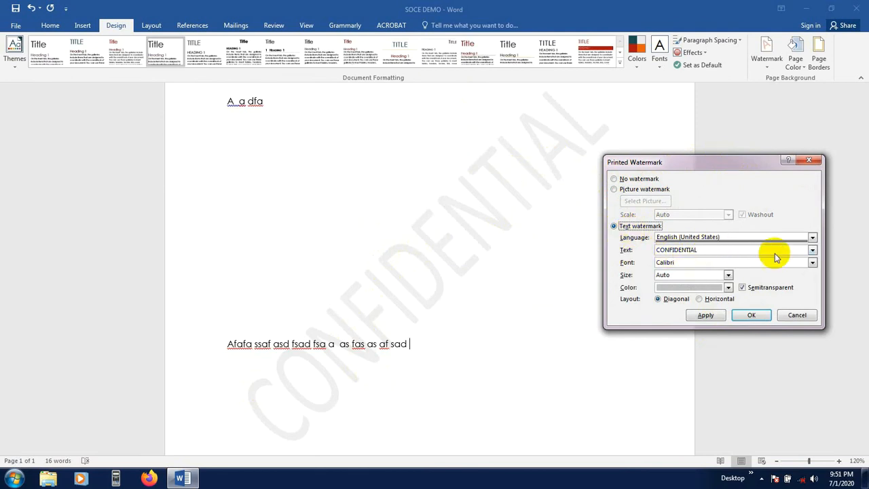
Step: Replace the custom watermark's text with SOCE
click(813, 251)
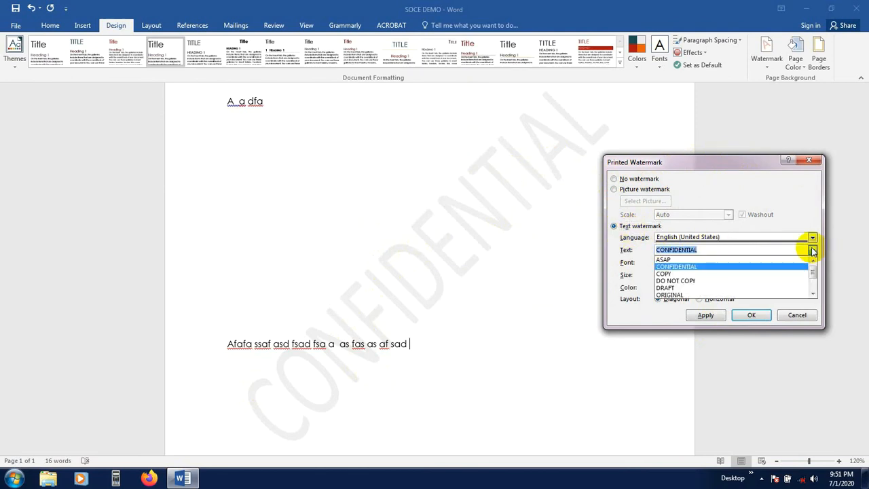
click(672, 266)
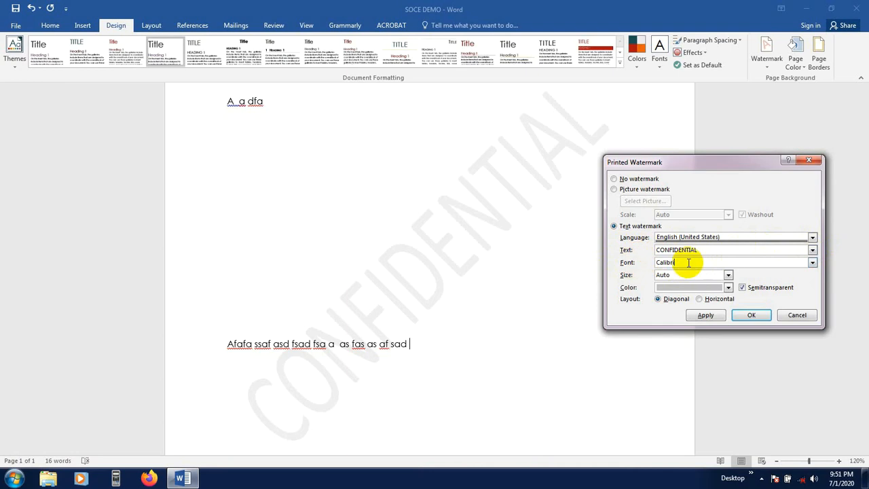
double_click(669, 263)
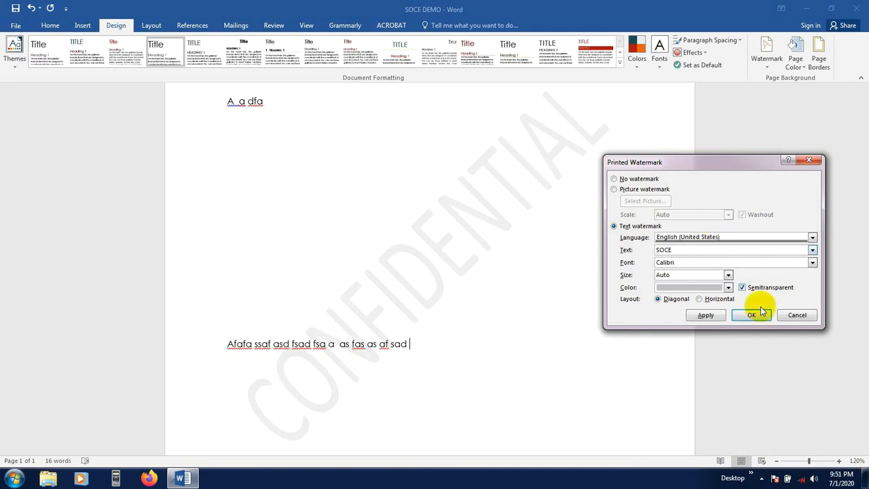
Step: Browse the fonts available for the SOCE watermark without choosing a different one
click(812, 262)
scroll(724, 279, down, 6)
scroll(728, 278, down, 12)
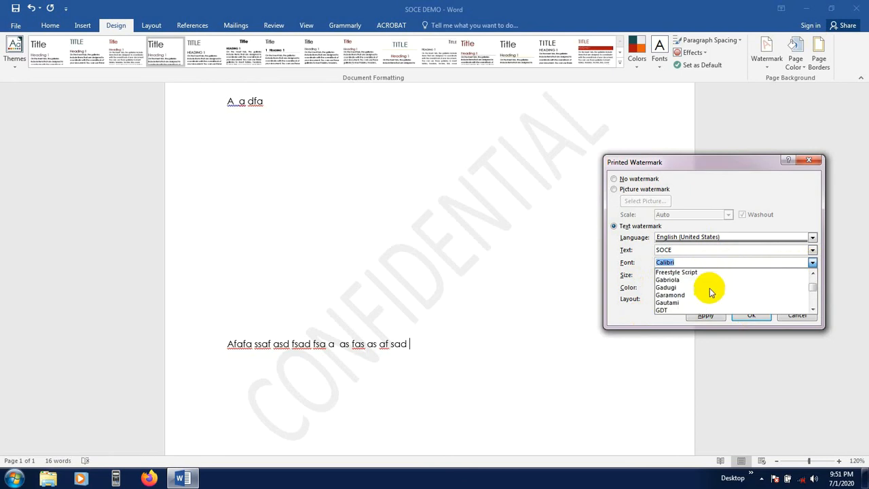
scroll(708, 293, down, 3)
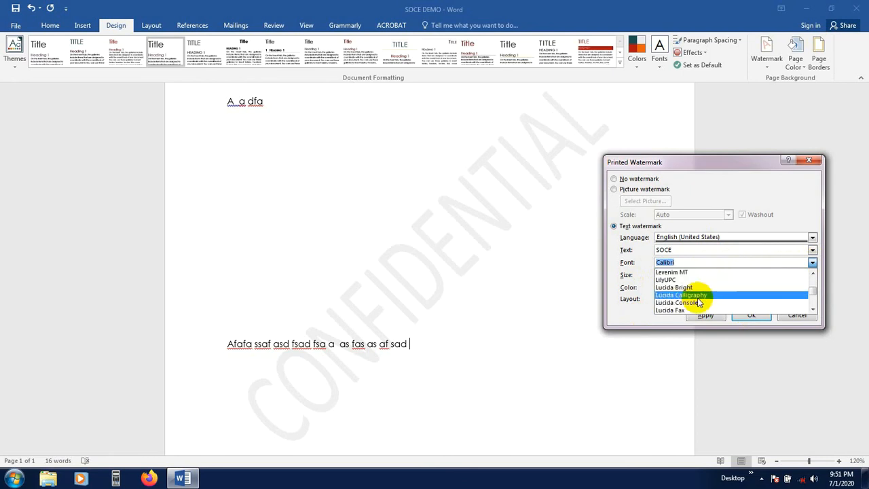
click(626, 279)
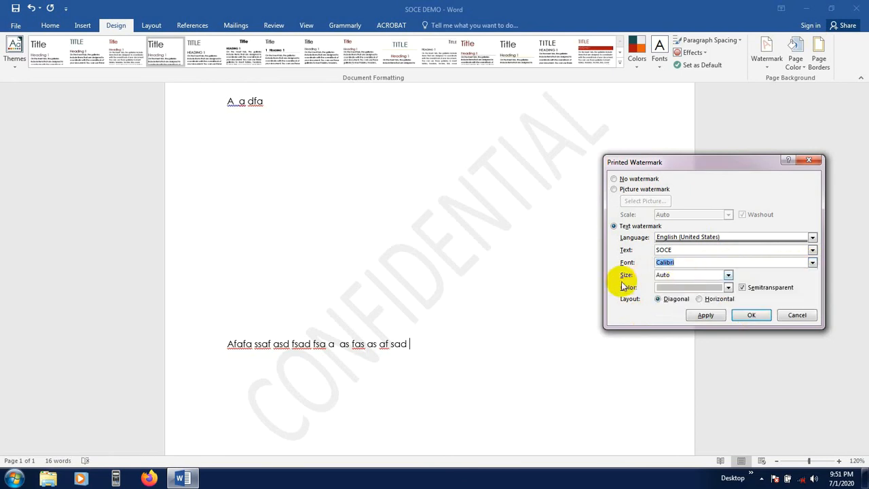
Step: Apply the SOCE text watermark to the page with Auto size and a semitransparent diagonal layout
click(728, 275)
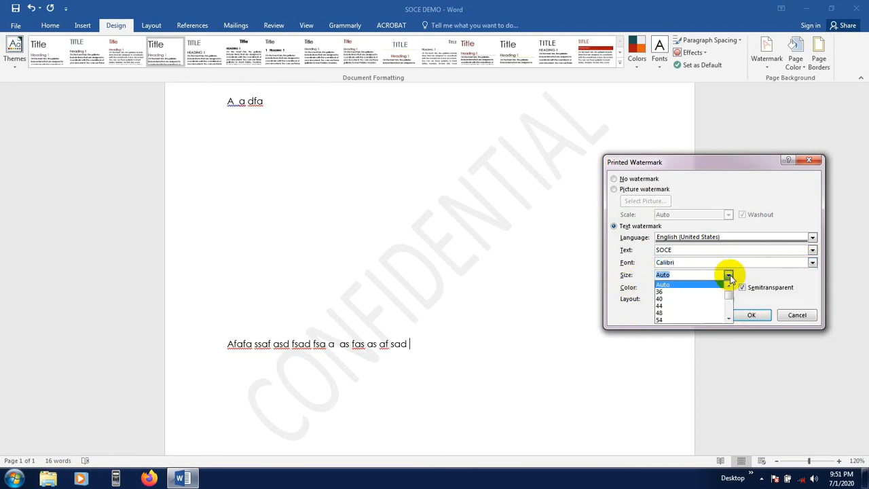
click(664, 285)
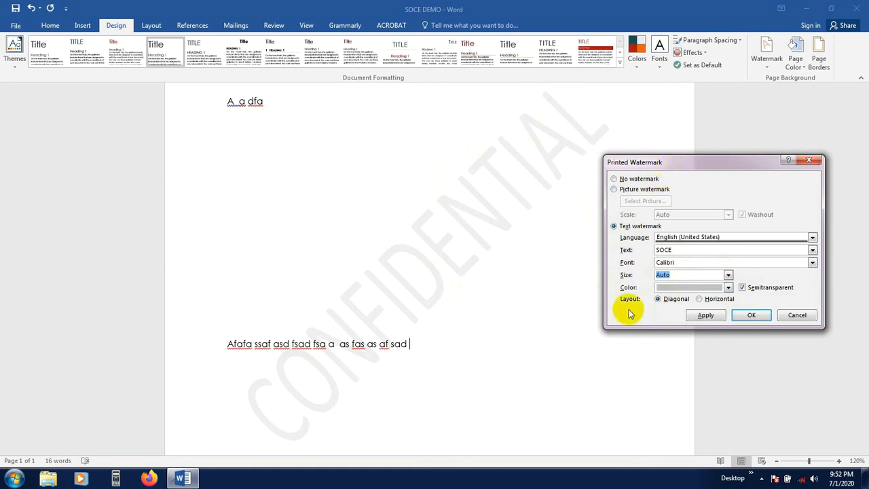
click(728, 287)
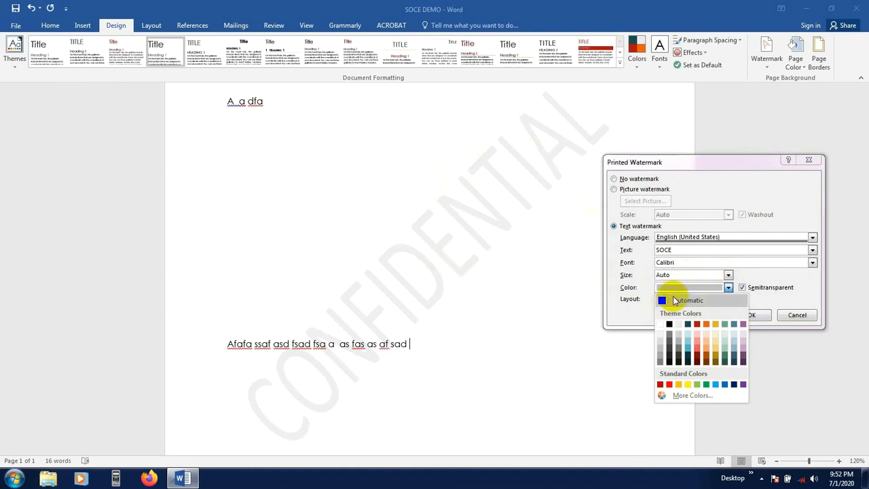
click(621, 312)
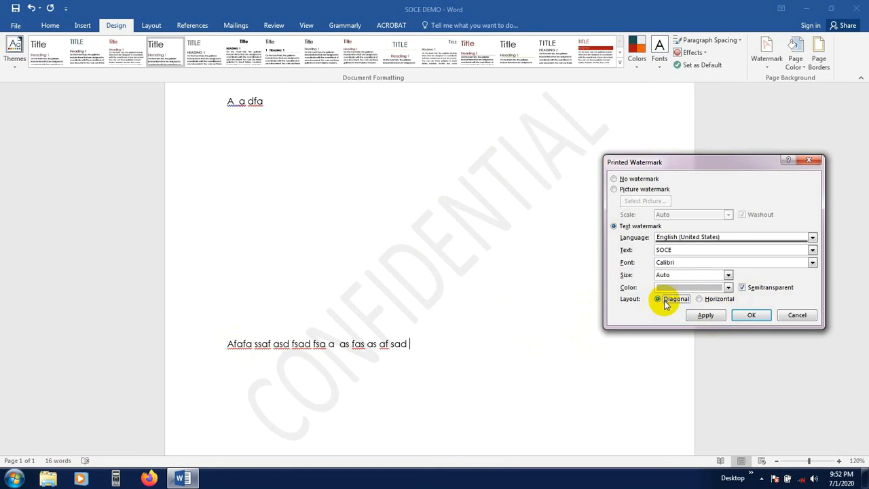
click(704, 316)
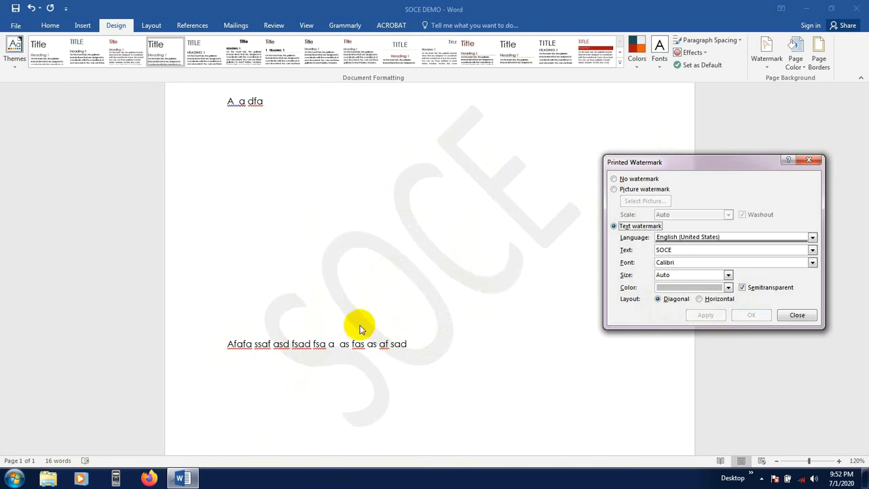
click(798, 315)
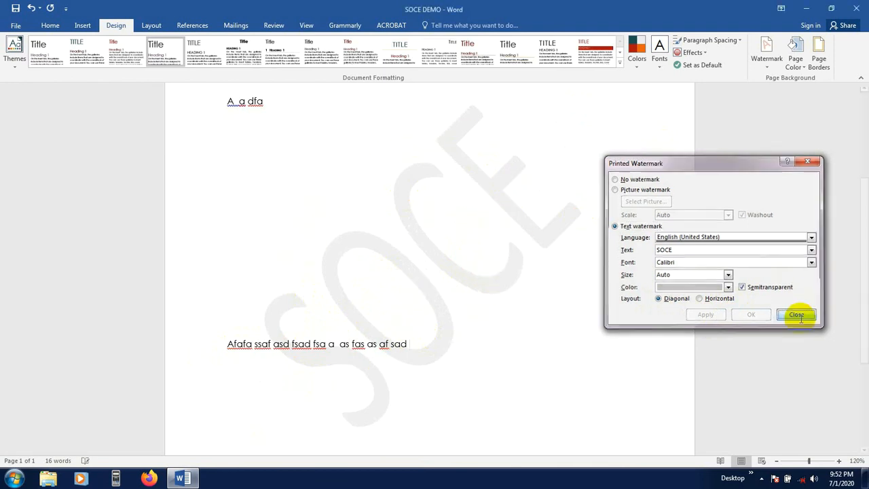
Step: Fill the page background with a light red theme colour and check it down the page
click(805, 69)
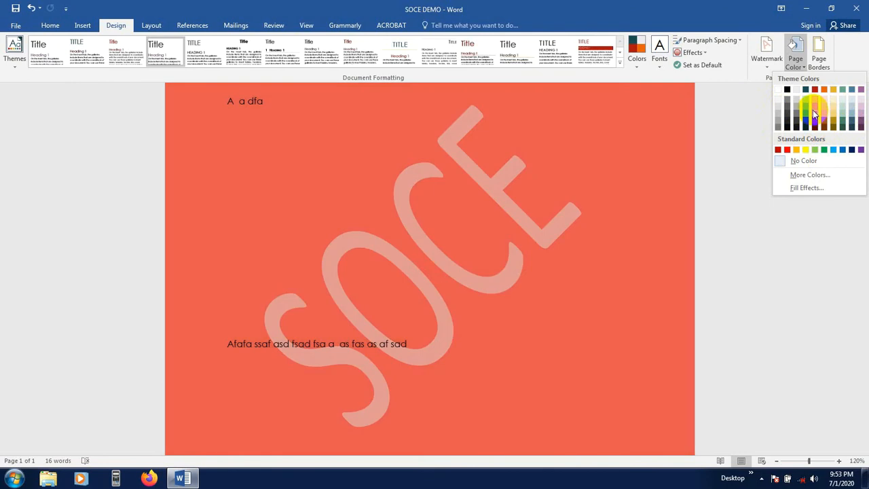
click(815, 108)
scroll(344, 310, down, 5)
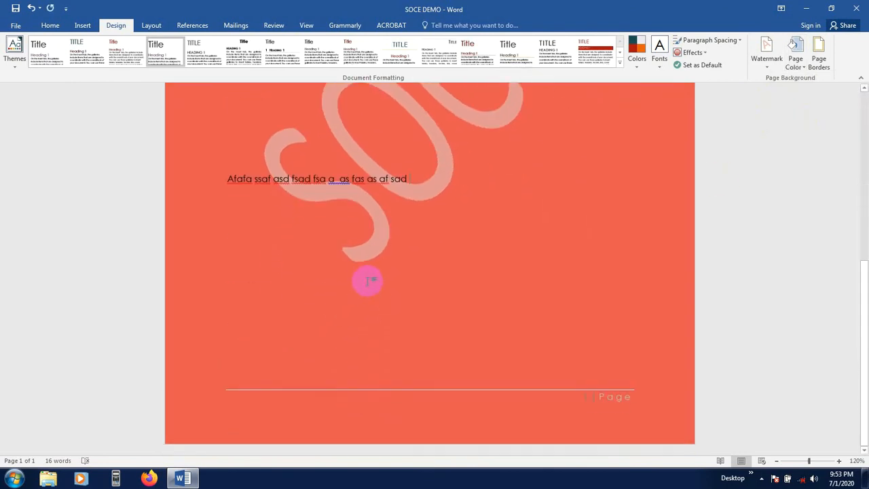
scroll(369, 281, up, 4)
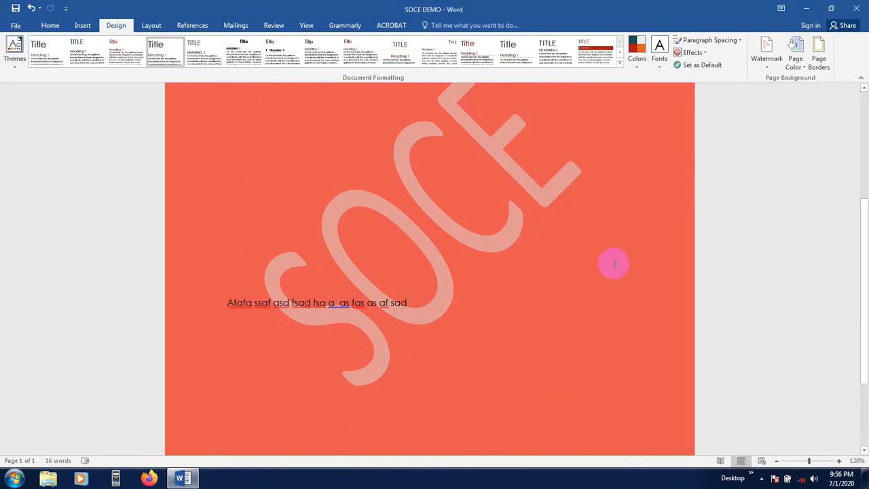
Step: Add a Box page border with a solid ½ pt line in the automatic colour to the whole document
click(818, 55)
mouse_move(424, 130)
mouse_down()
mouse_move(479, 138)
mouse_move(585, 129)
mouse_up()
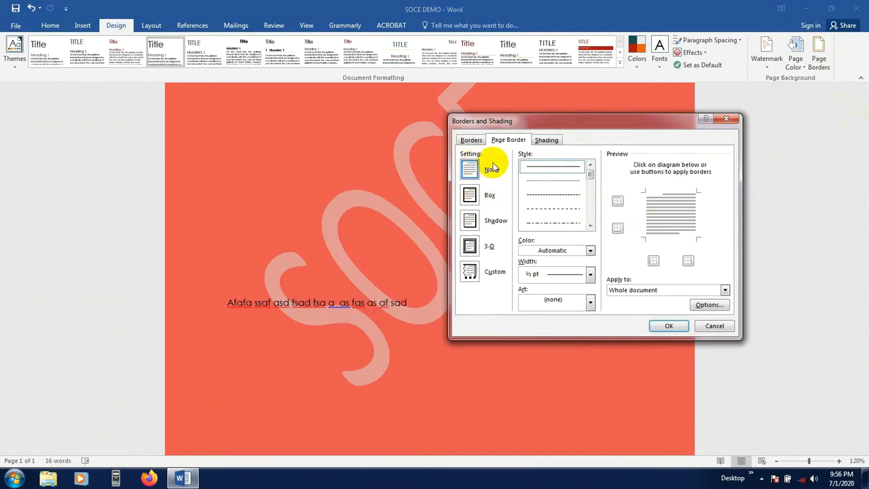
click(472, 195)
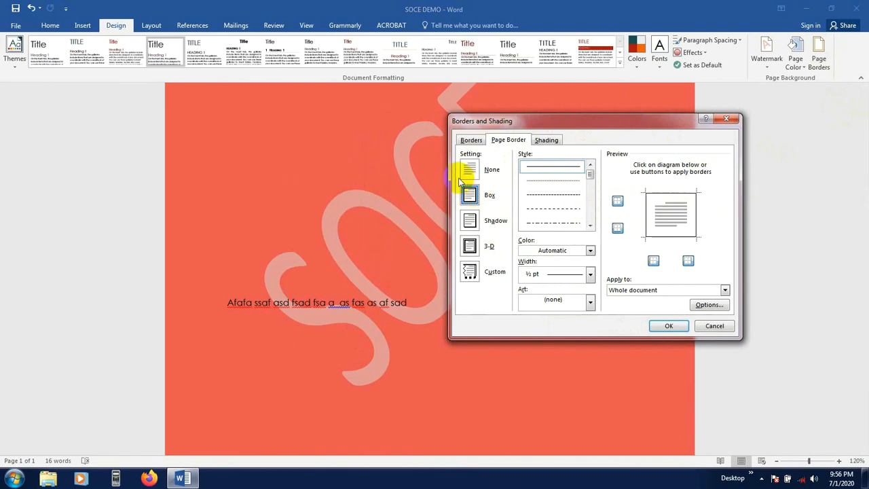
click(667, 326)
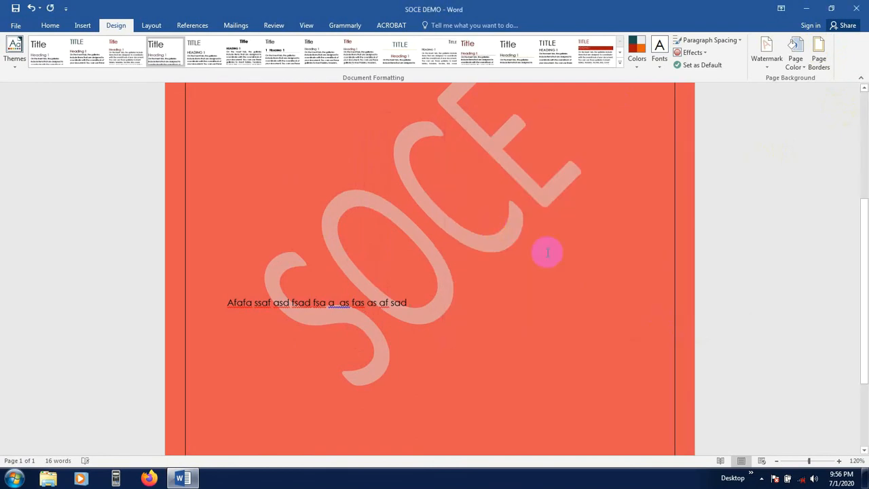
scroll(553, 250, up, 5)
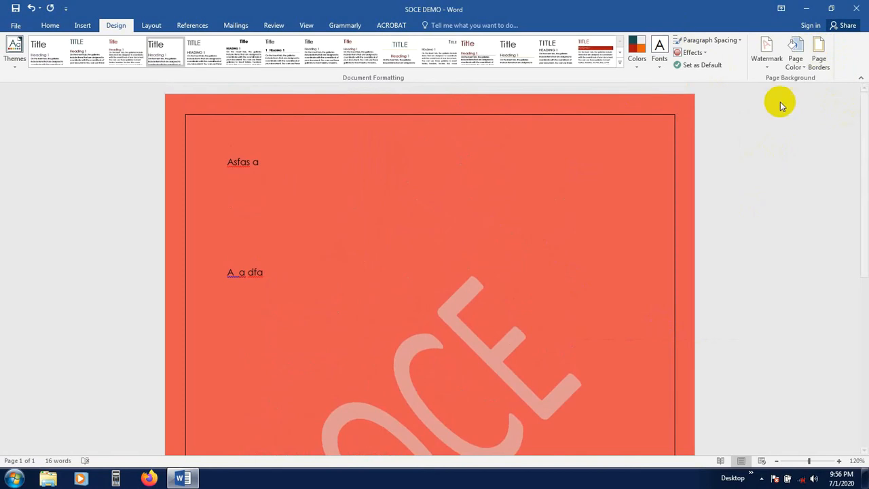
Step: Set the page border to light green with a 2 ¼ pt width, keeping it applied to the whole document
click(817, 57)
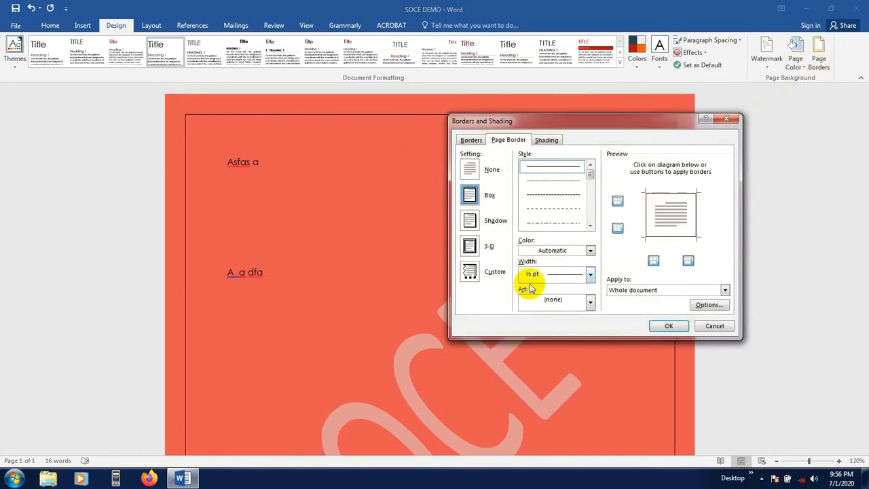
click(577, 252)
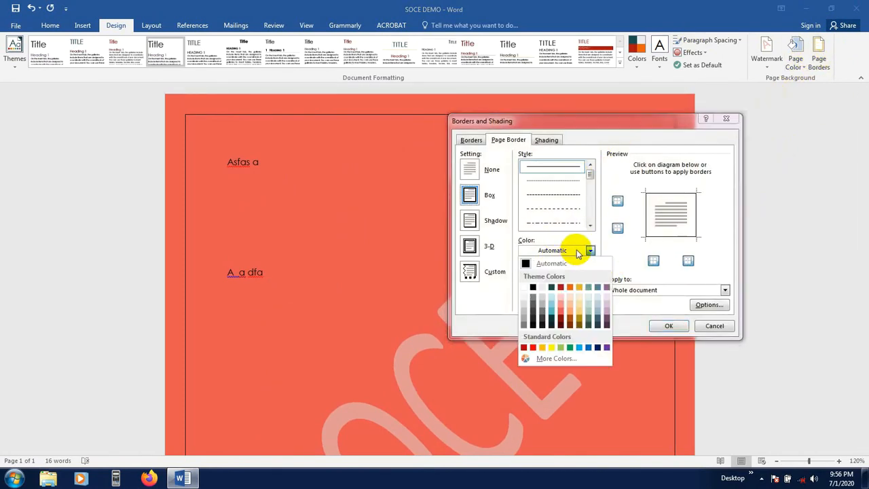
click(561, 348)
click(588, 276)
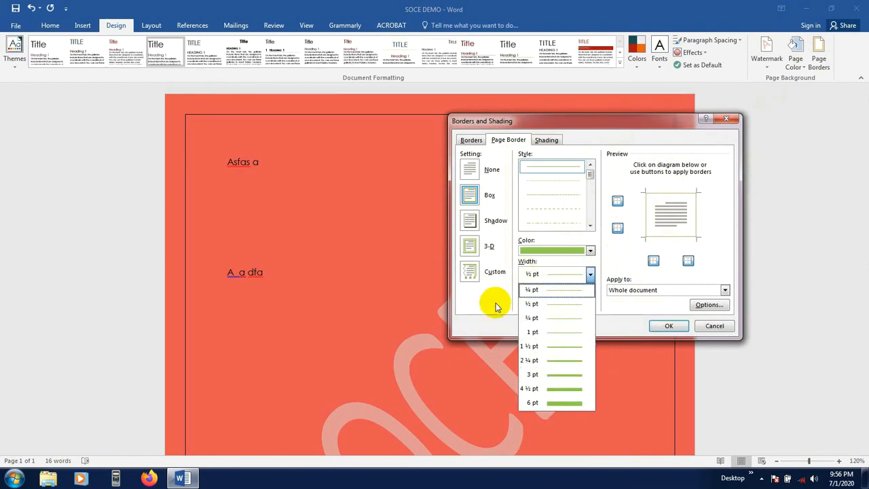
click(562, 361)
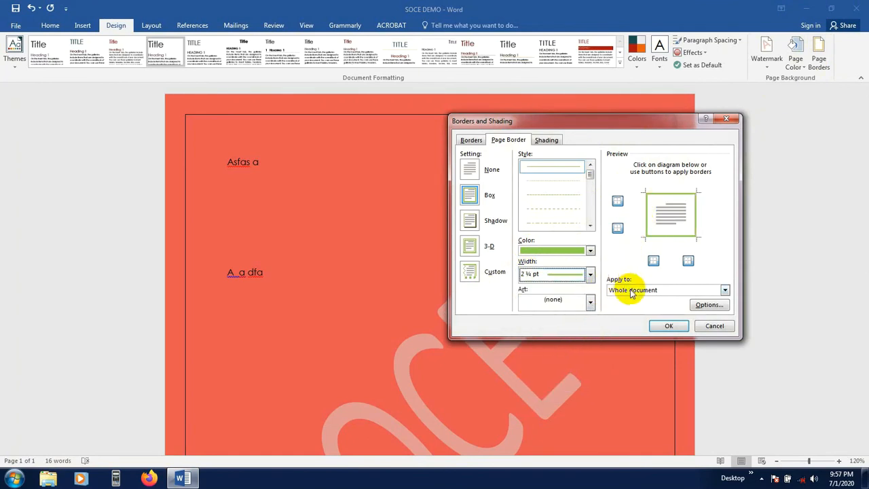
click(667, 291)
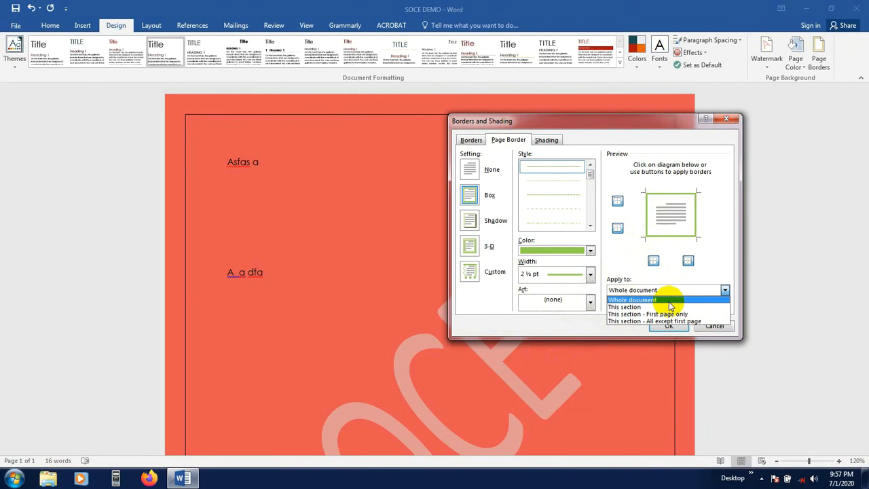
click(642, 123)
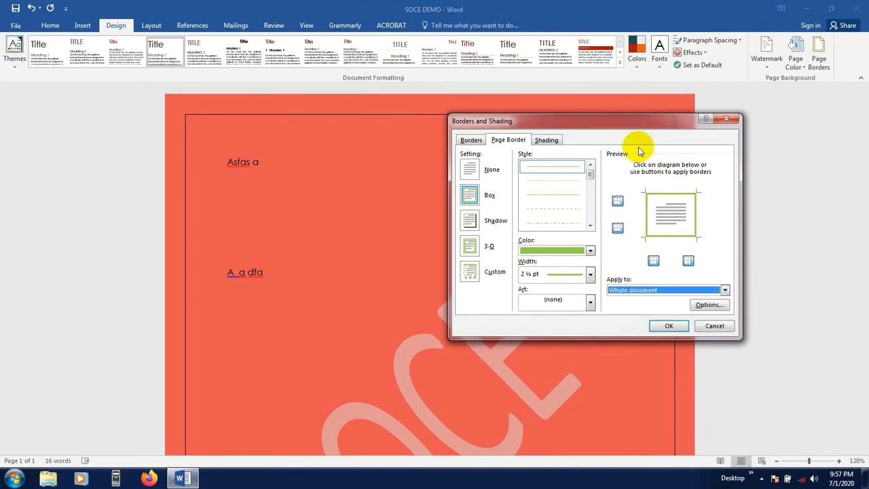
Step: Accept border margins of 24 pt on all sides measured from the edge of page, and apply the green page border
click(706, 305)
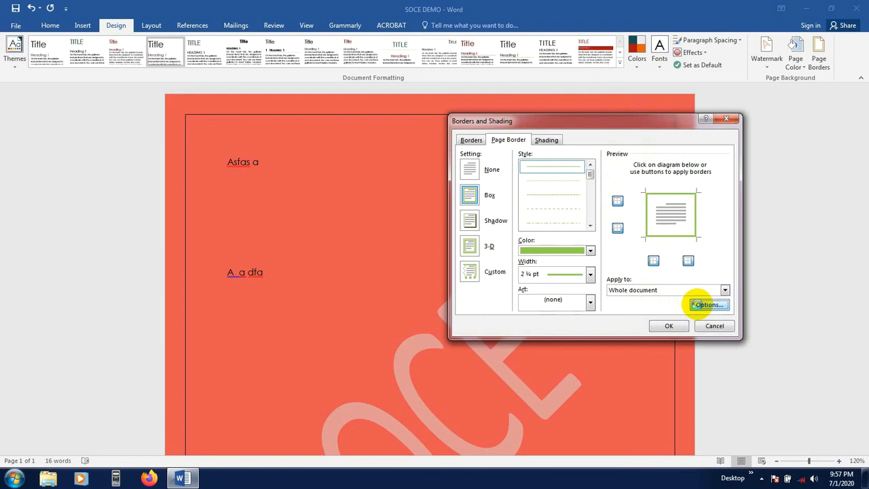
drag(438, 106, 452, 136)
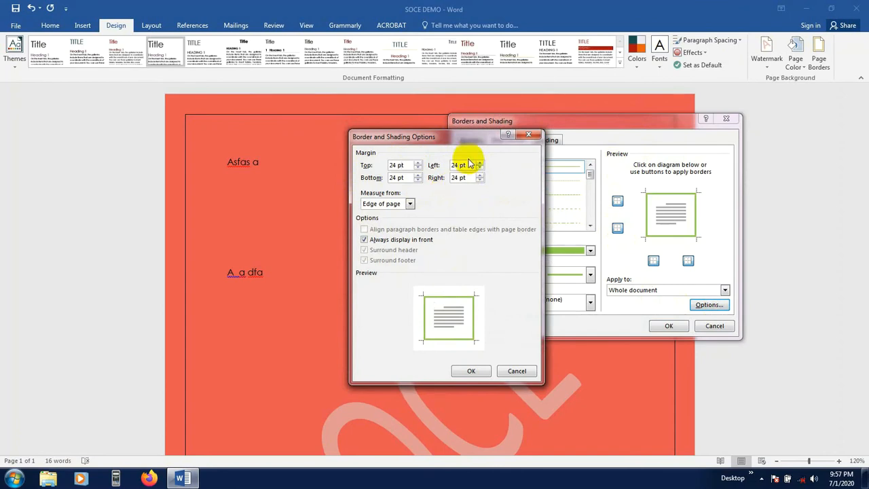
drag(468, 140, 453, 143)
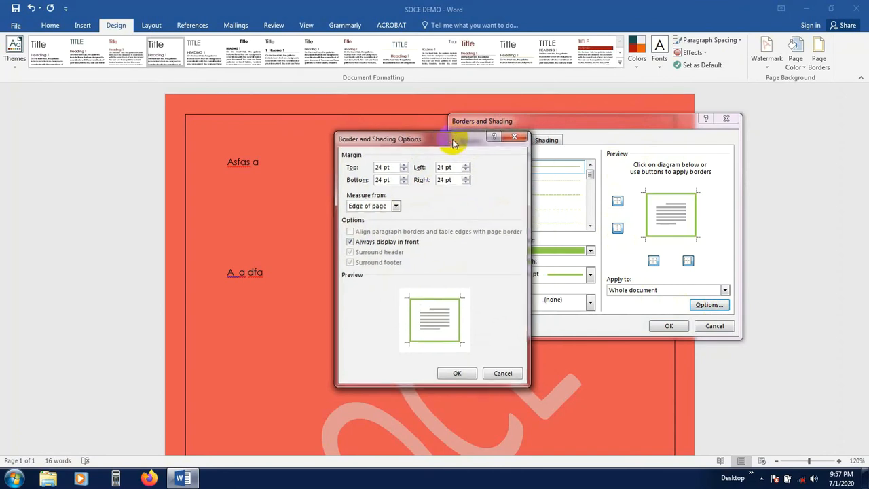
click(455, 372)
click(669, 325)
scroll(659, 320, down, 5)
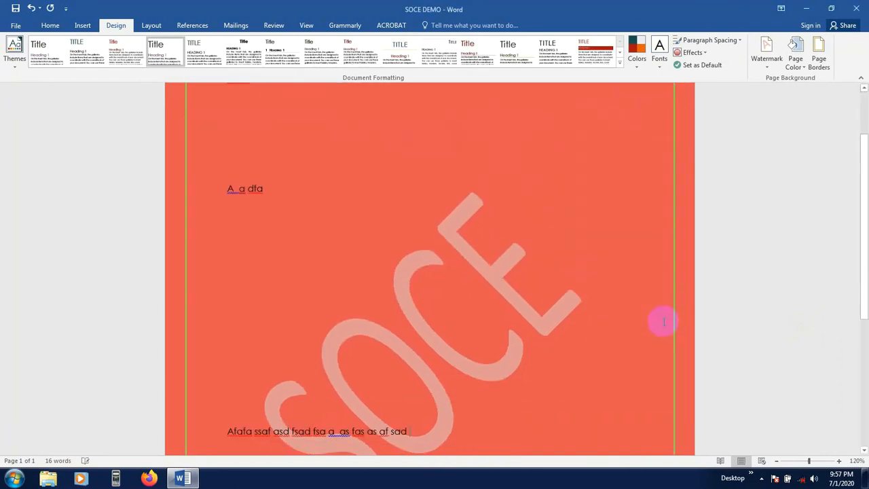
Step: Examine how the green page border runs around the whole page
scroll(589, 248, up, 5)
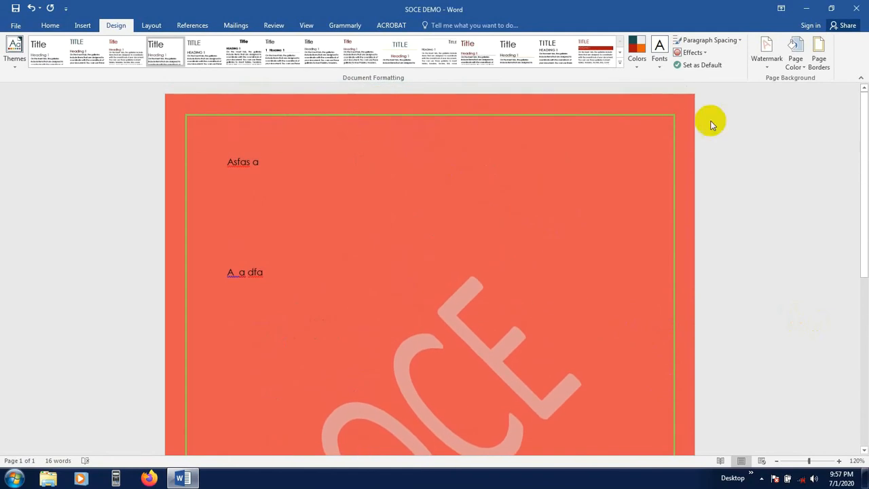
scroll(675, 330, down, 8)
scroll(193, 388, up, 8)
click(665, 181)
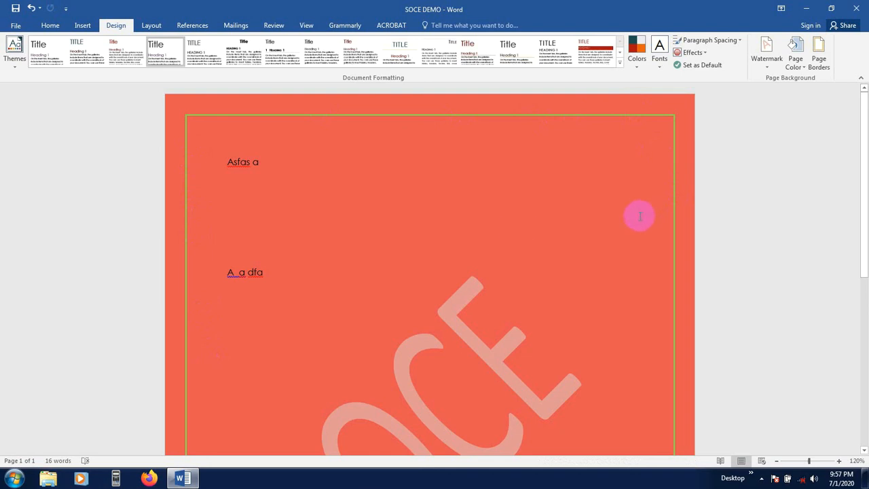
Step: Open the page margin presets and check the document's current layout
click(152, 25)
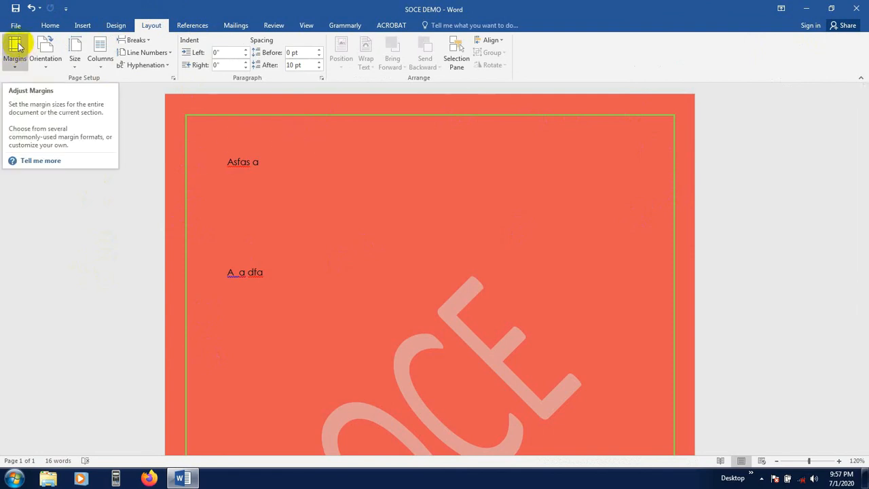
click(13, 69)
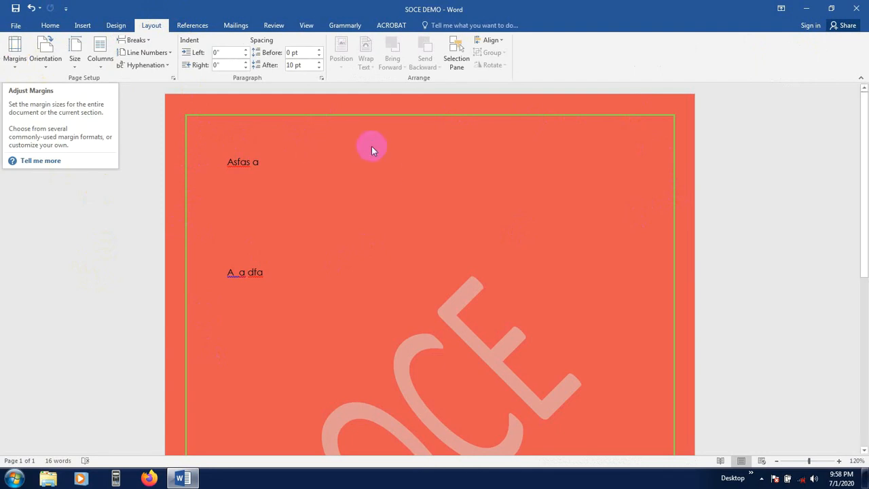
scroll(326, 203, down, 2)
scroll(245, 204, up, 2)
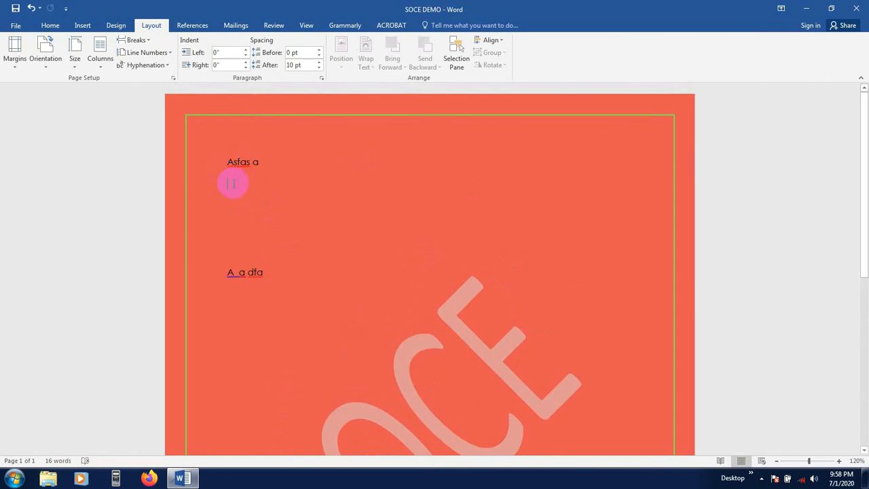
Step: Below the first line, add the lines "Sdfsd" and "Sdfs f sadf sda fdsa fsa s s s s ds ffsdas", ending in a long run of d's
key(Return)
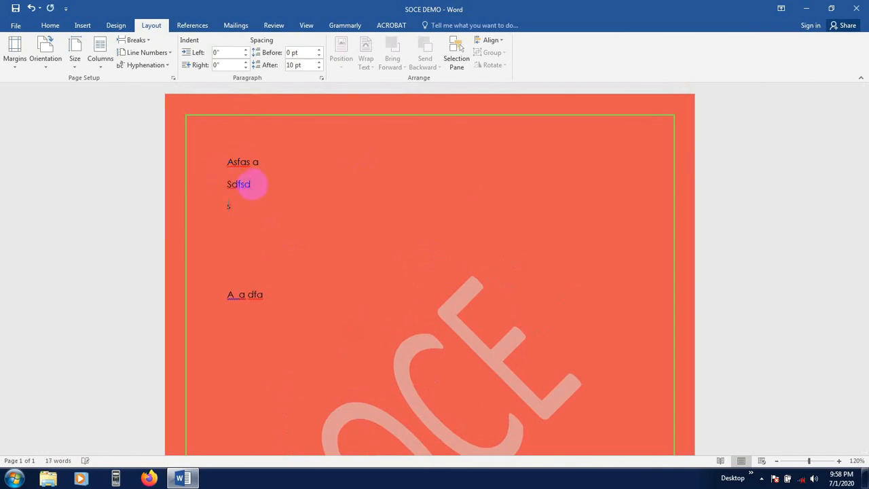
text(Sdfs f)
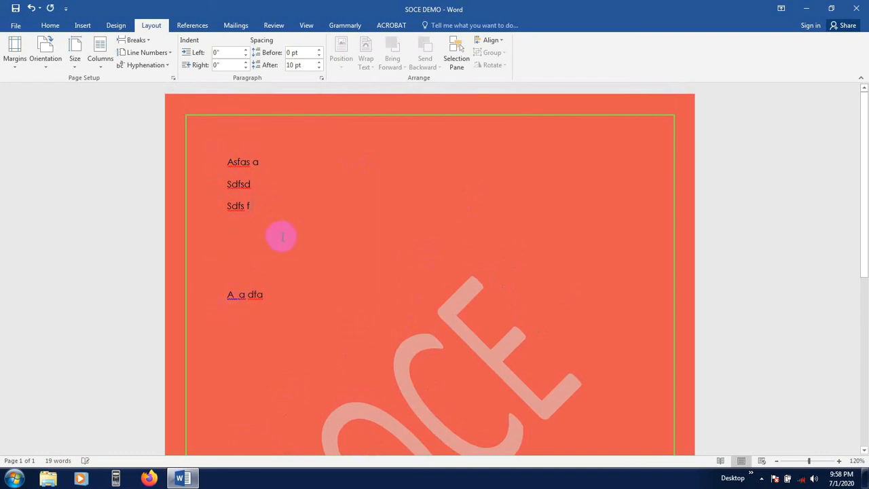
text(sadf sda fdsa fsa s s)
text( s s ds)
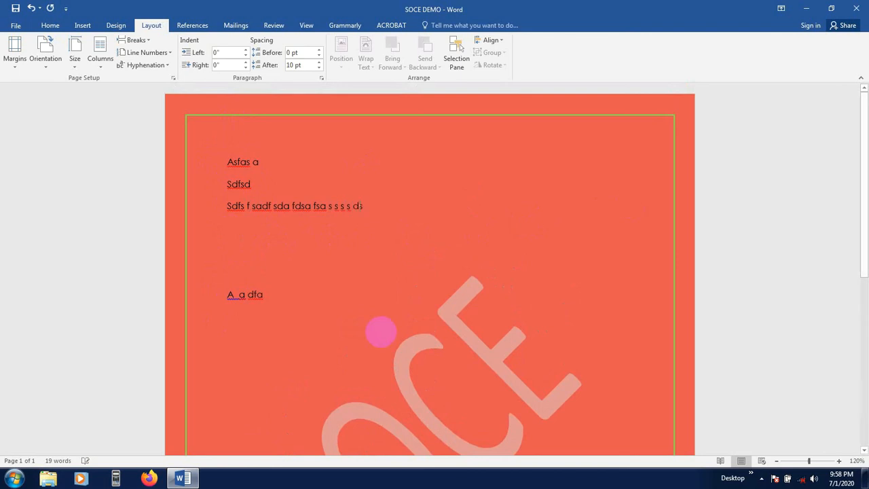
text( ffsdasddddddddddddddddddddd)
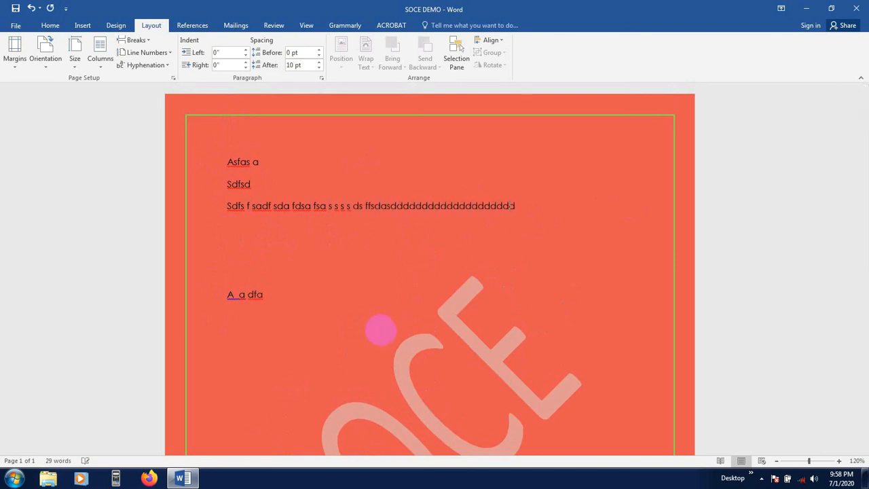
text(ddddddddddddddddddddddddddd)
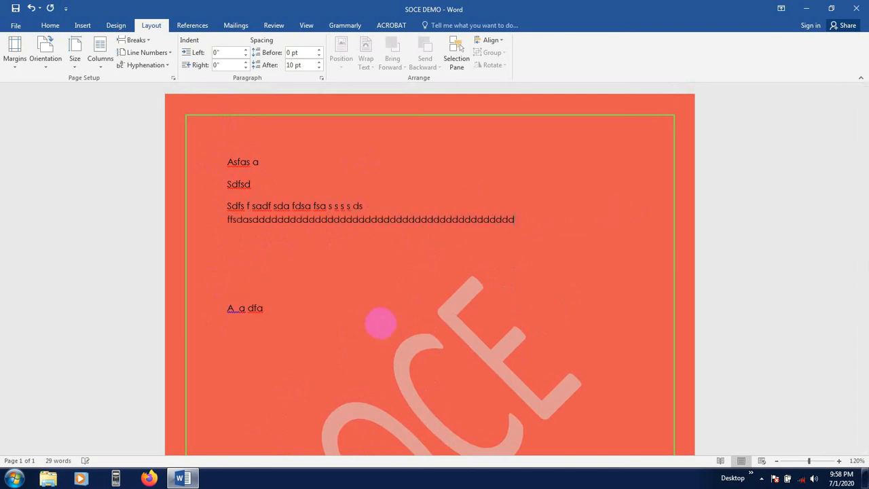
Step: Shorten the run of d's until it fits on the third line, and add "df d" after it
key(BackSpace)
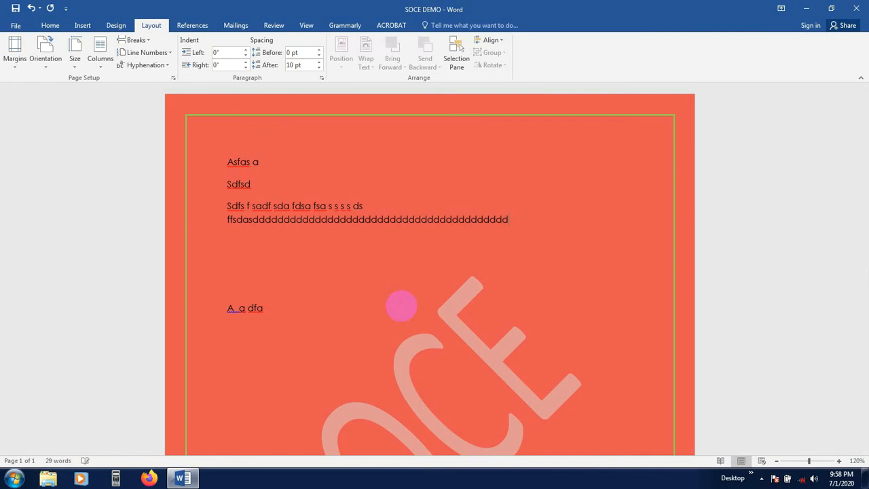
key(BackSpace)
key(BackSpace)
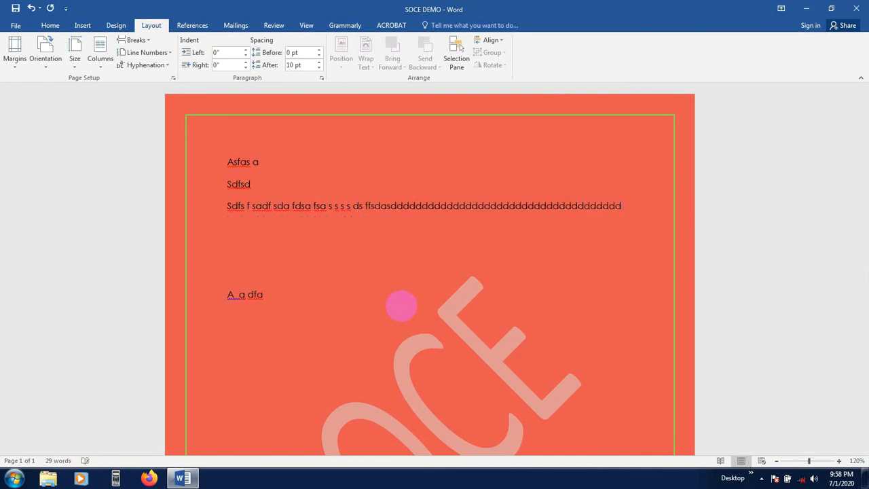
text(d)
key(BackSpace)
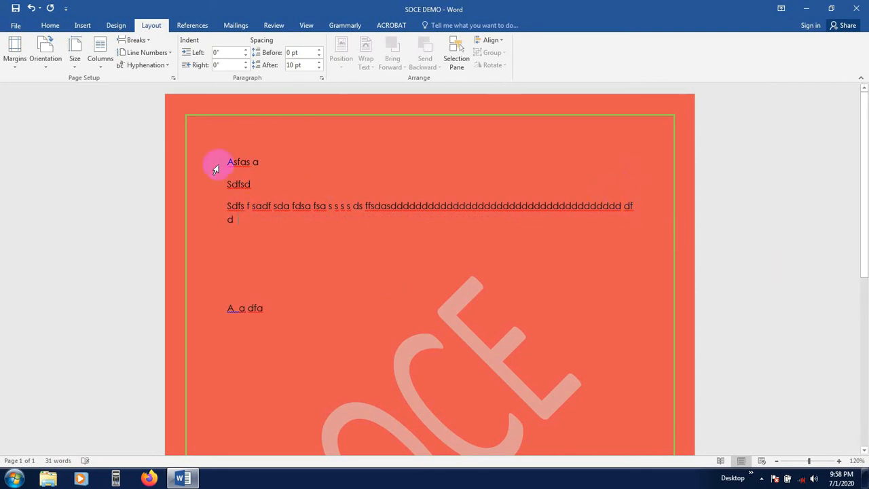
Step: Apply the Narrow margin preset of 0.5" on all sides, and extend the long third line with "sdsfsdfsdfs"
click(11, 66)
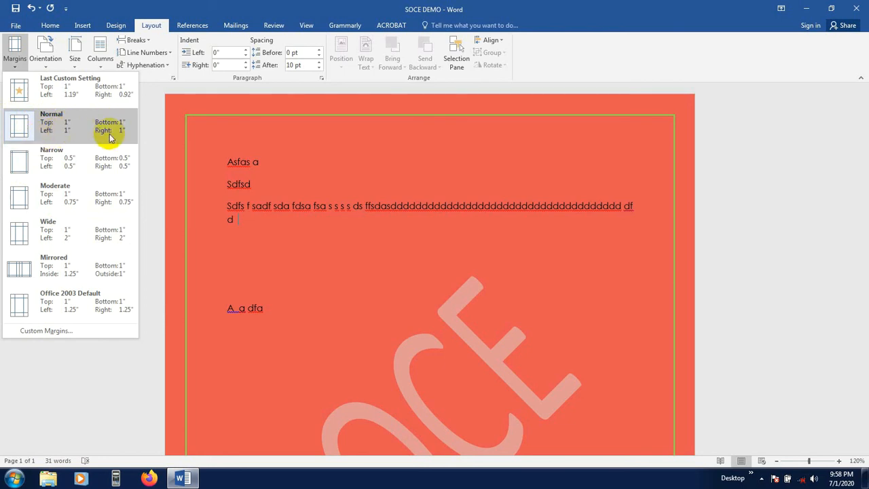
click(80, 161)
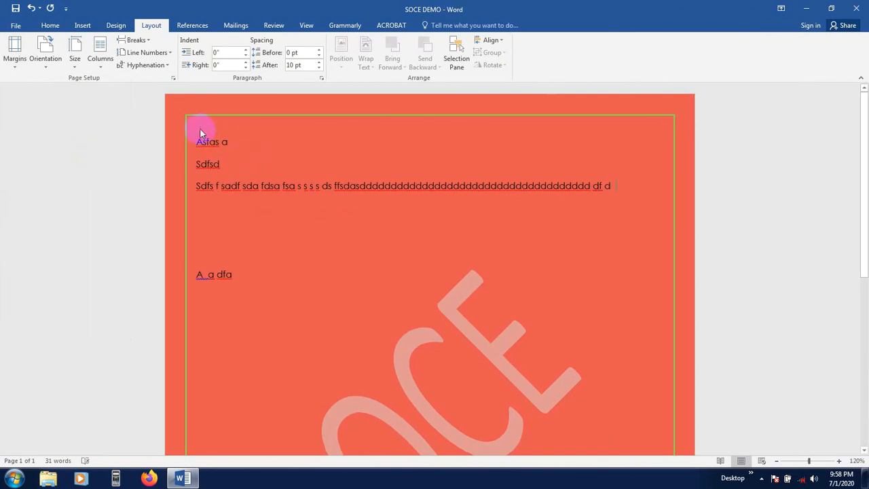
click(637, 185)
text(sdsfsdfsdfsdfsd)
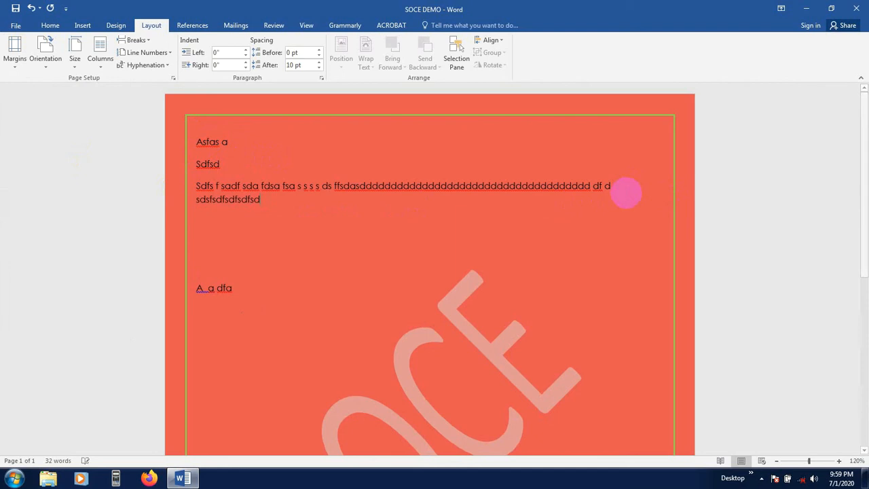
key(BackSpace)
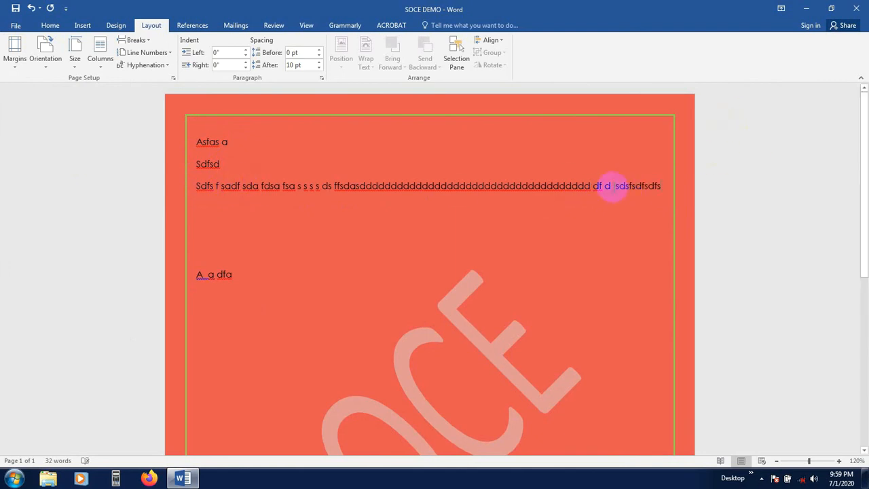
Step: Review the custom margin settings and accept 0.5" margins on all sides for the whole document
click(15, 60)
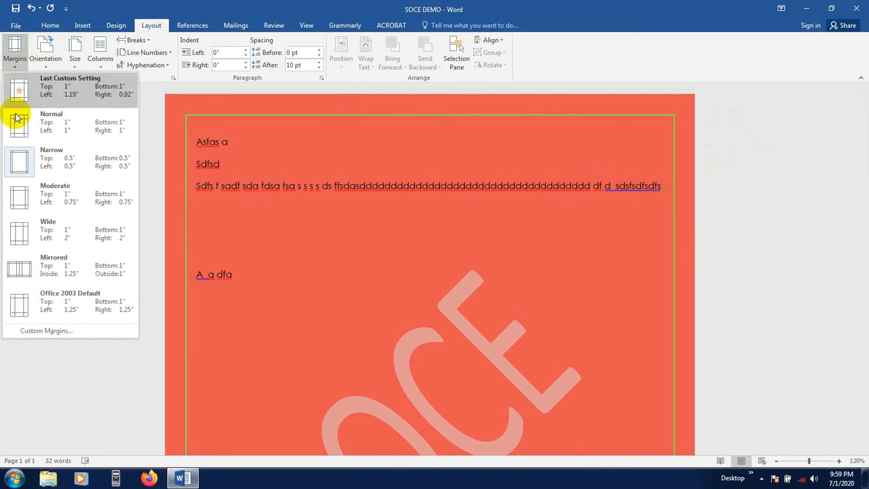
click(46, 331)
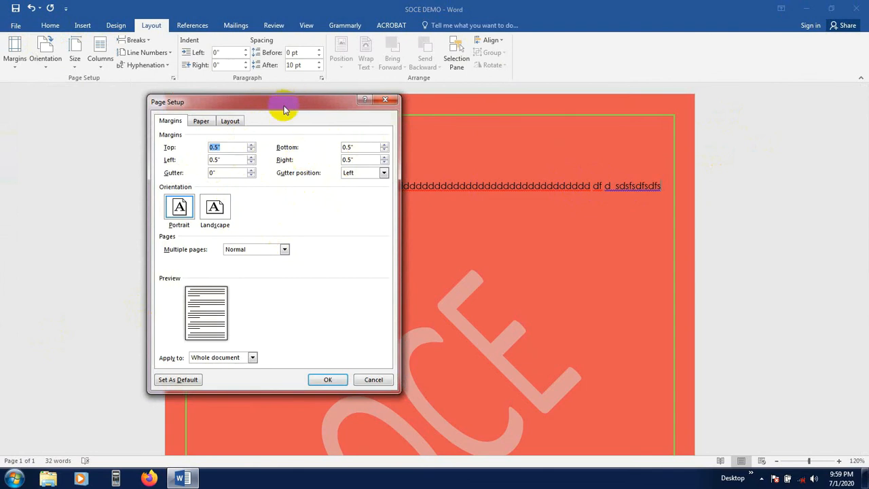
click(327, 378)
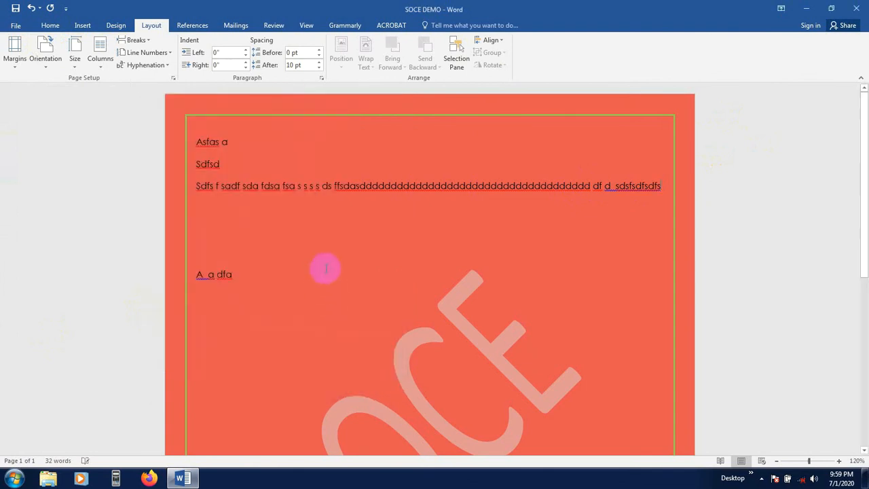
Step: Change the page orientation to Landscape with the whole page in view, and return it to Portrait
click(43, 68)
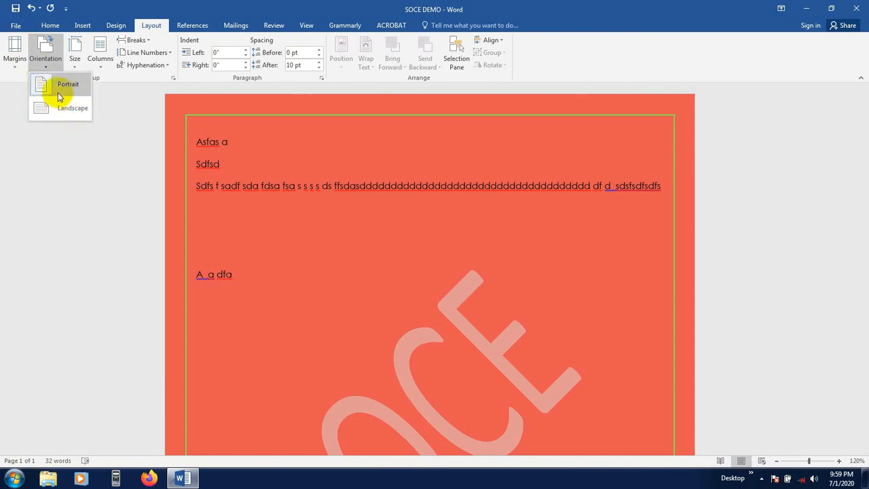
click(790, 234)
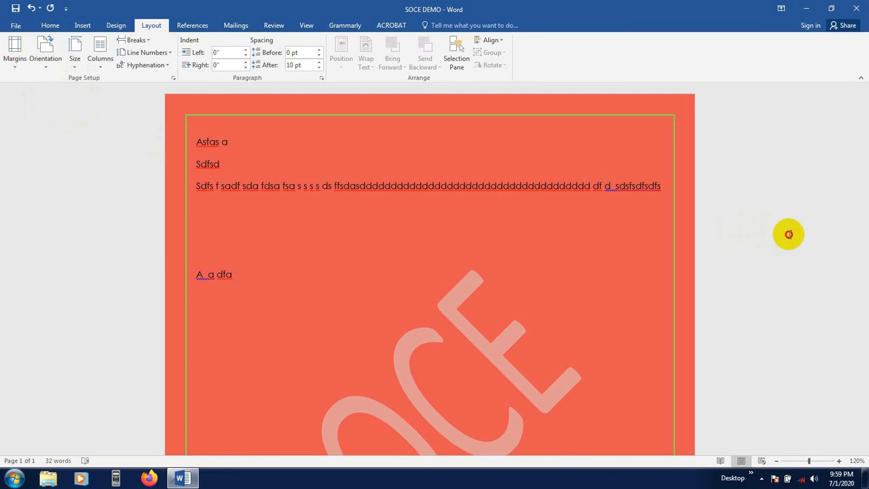
click(776, 460)
click(776, 460)
click(776, 460)
click(777, 460)
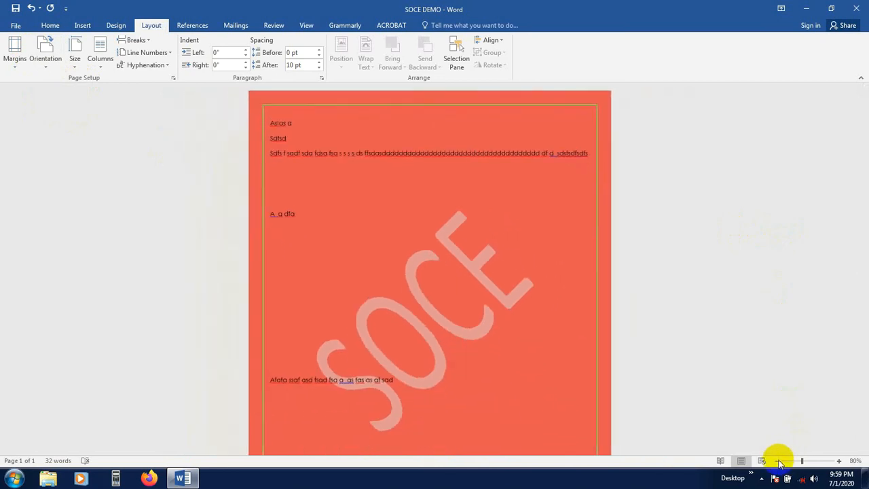
click(776, 460)
click(776, 460)
click(776, 460)
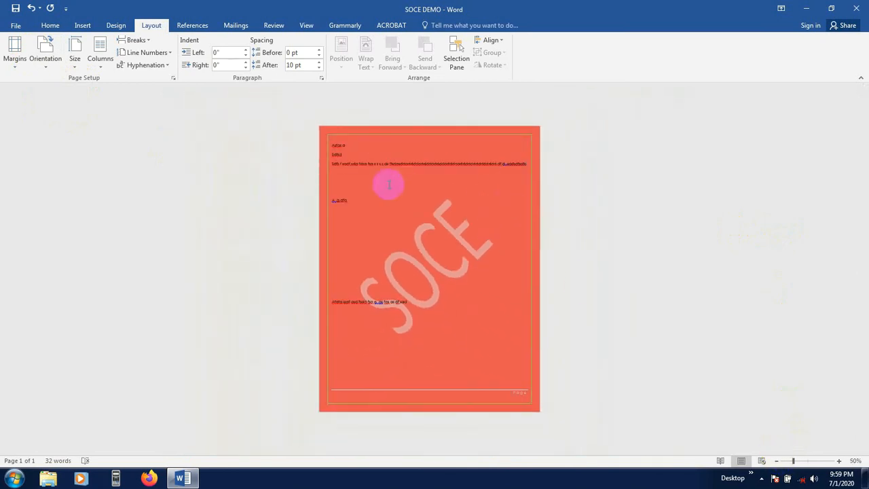
click(45, 53)
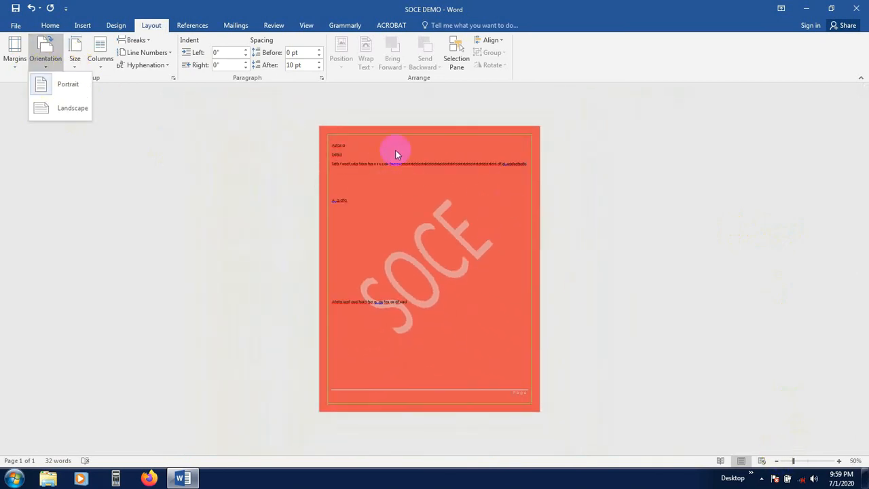
click(45, 110)
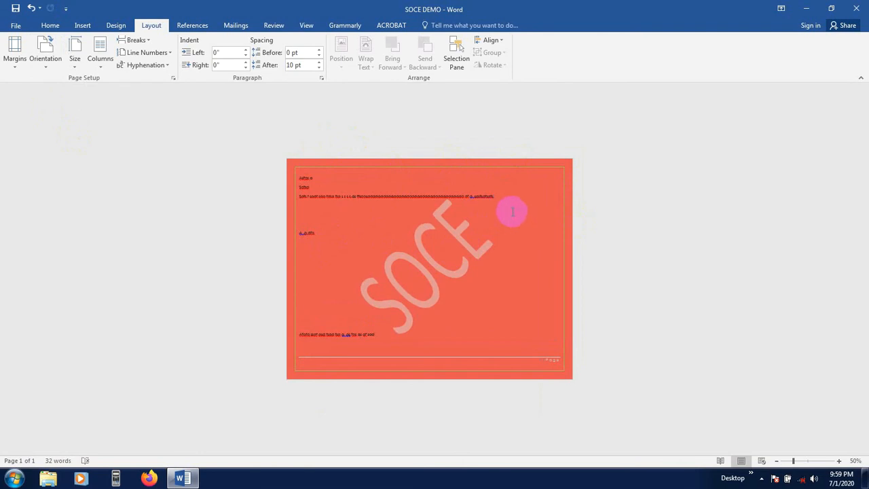
click(42, 56)
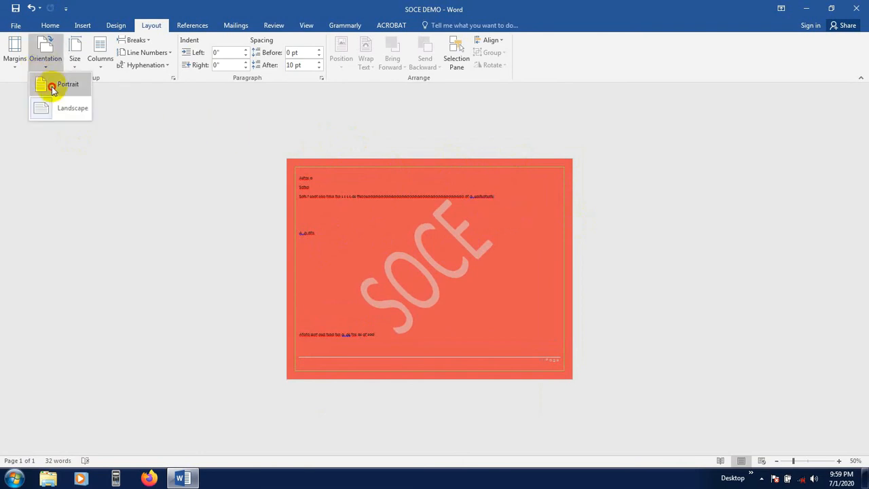
click(53, 88)
Step: Try the A4 paper size on the document and switch it back to Letter, 8.5" x 11"
click(73, 68)
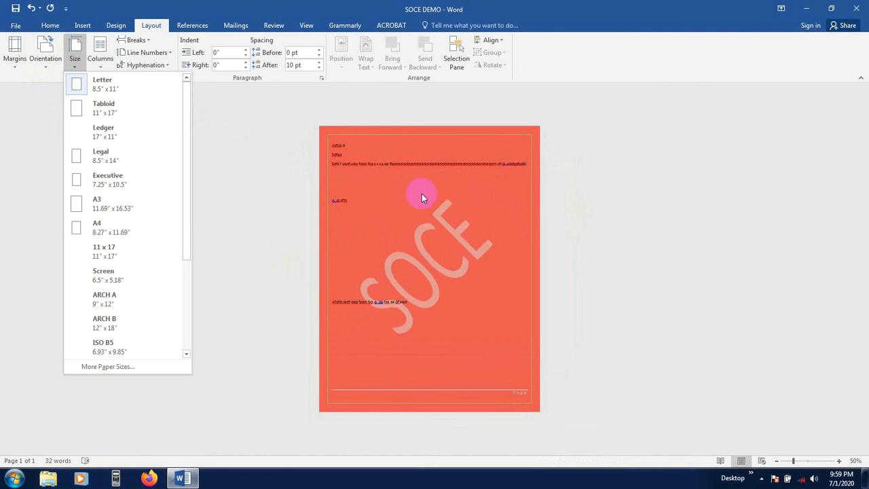
click(112, 229)
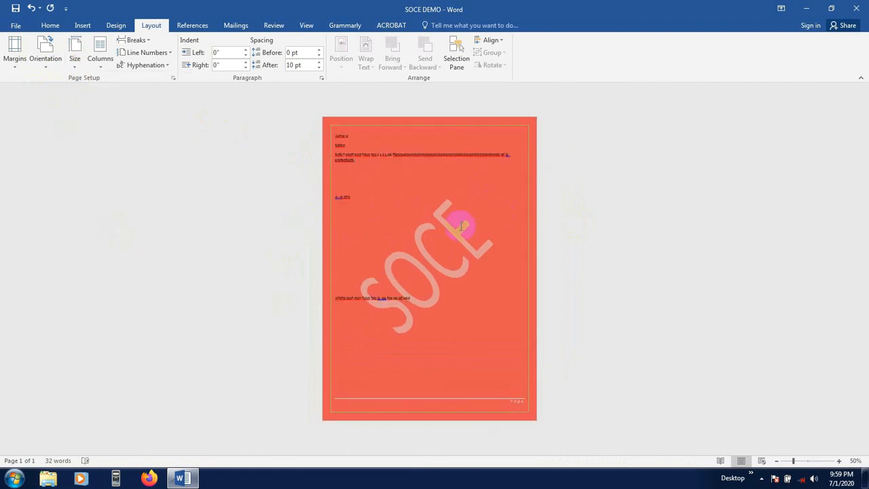
click(73, 64)
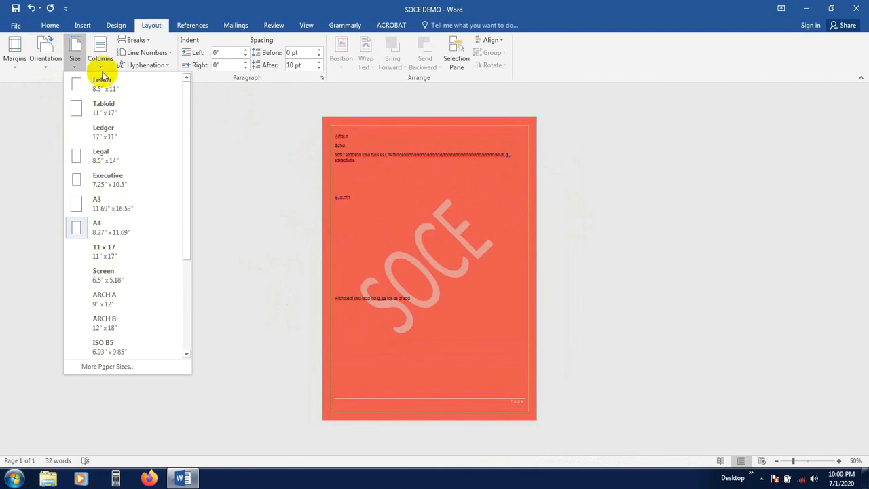
click(115, 84)
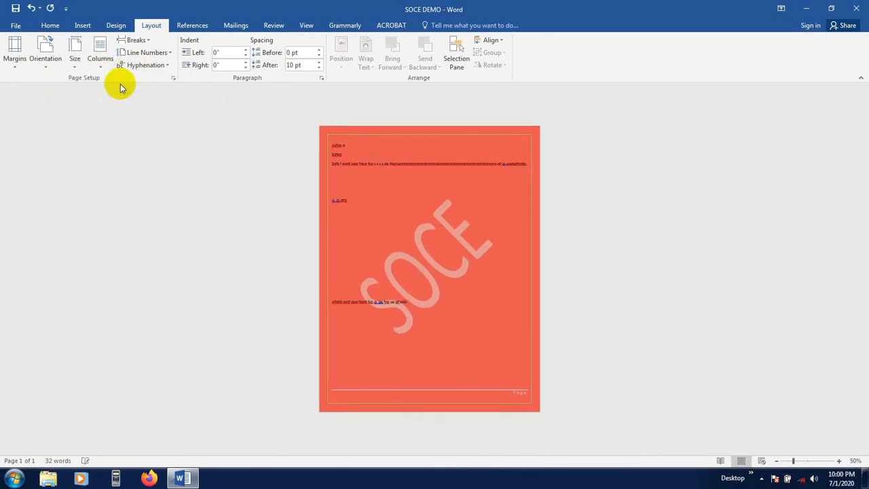
Step: Set the document's paper size to A4, 8.27" x 11.69"
click(401, 180)
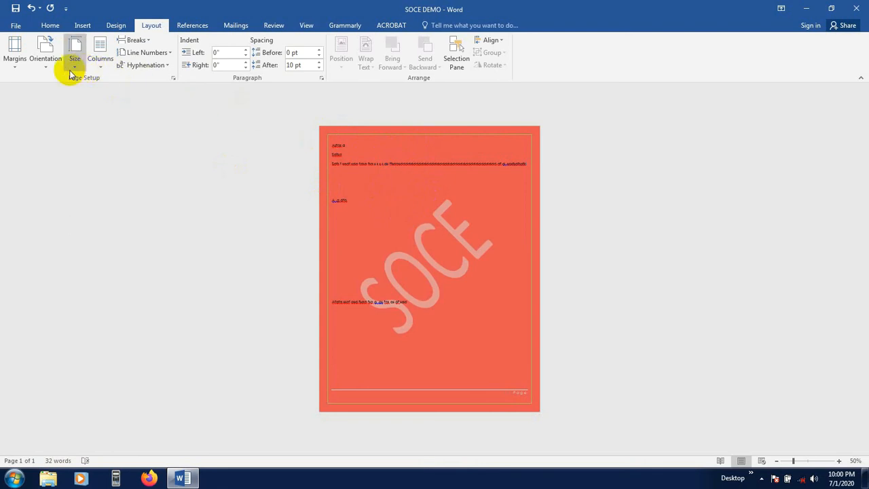
click(74, 71)
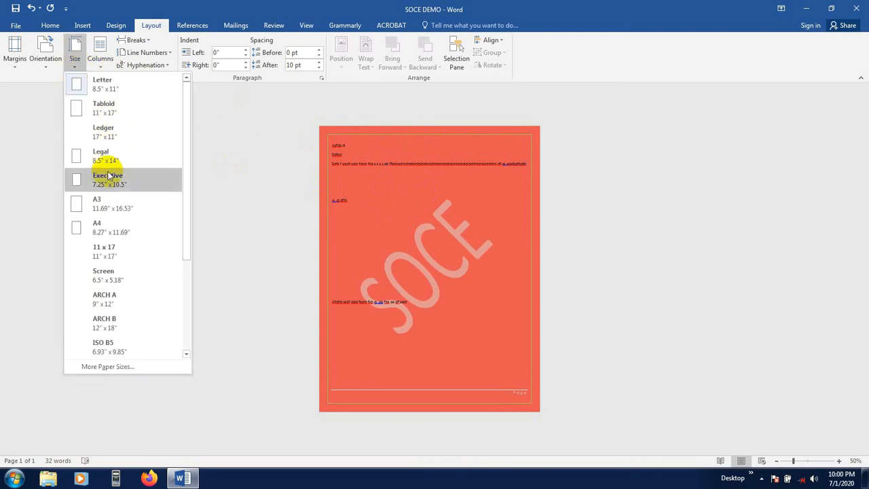
click(112, 224)
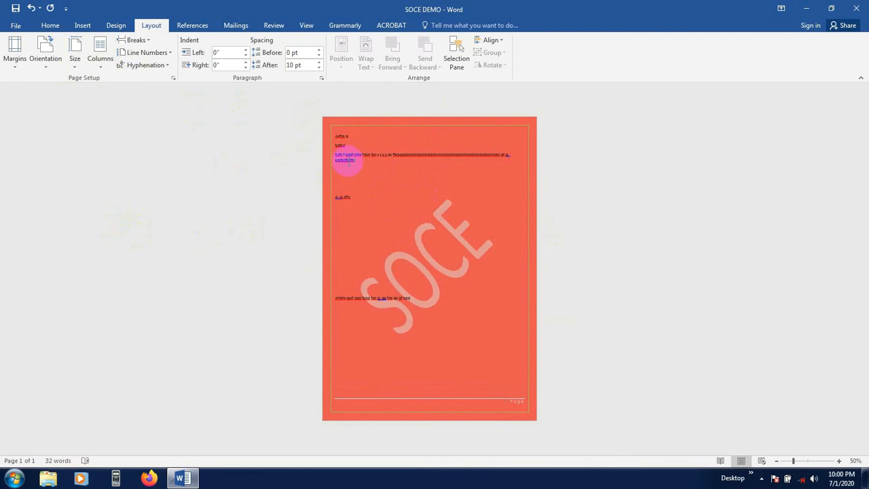
click(330, 197)
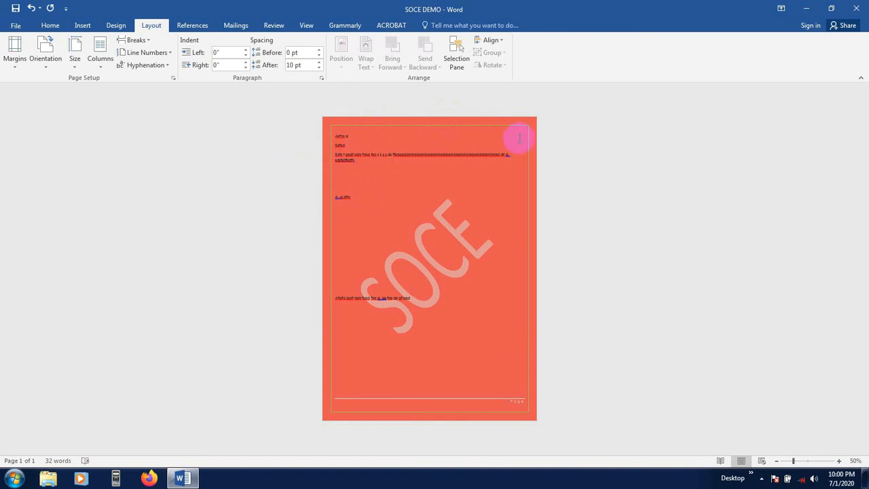
Step: Arrange the document text in two columns
click(232, 151)
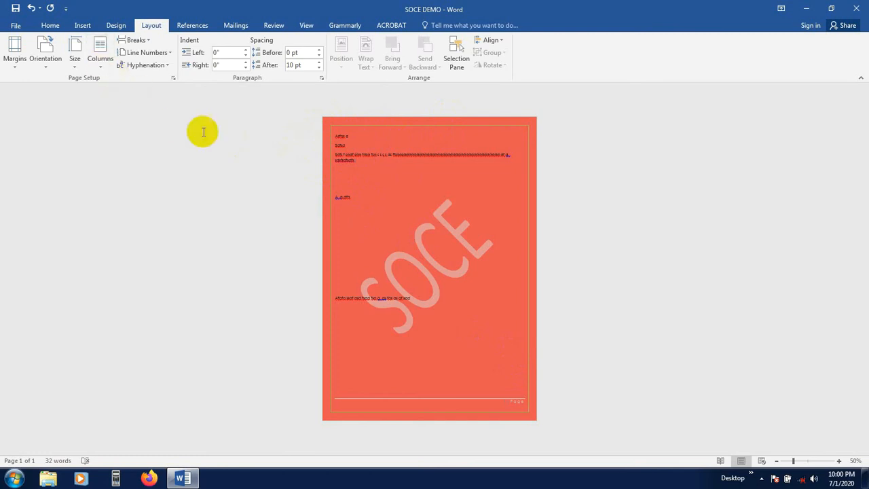
click(839, 461)
click(840, 461)
click(840, 461)
click(840, 461)
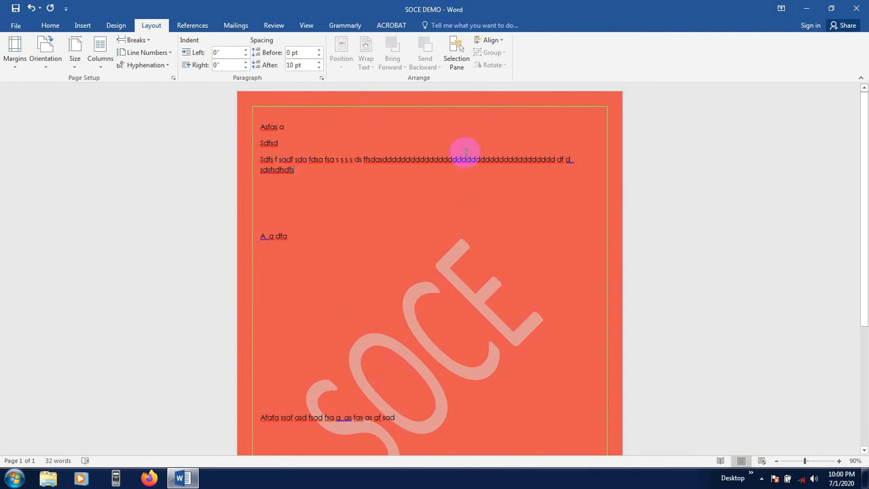
click(99, 67)
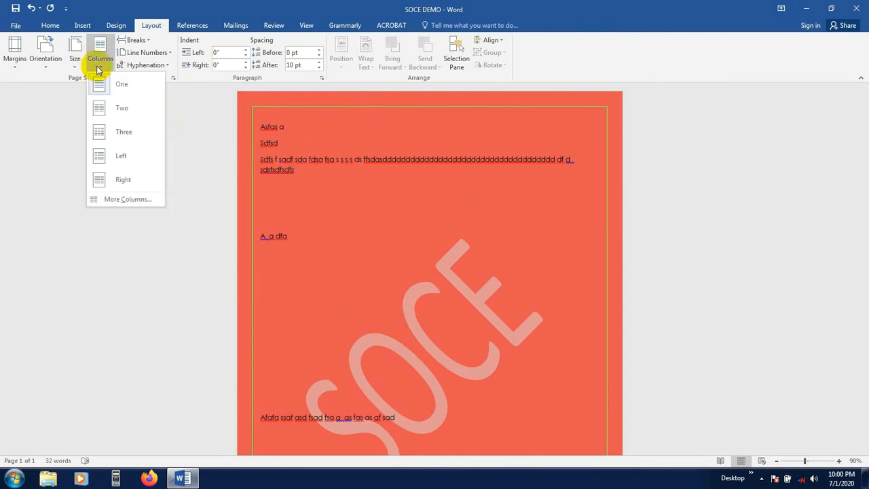
click(112, 108)
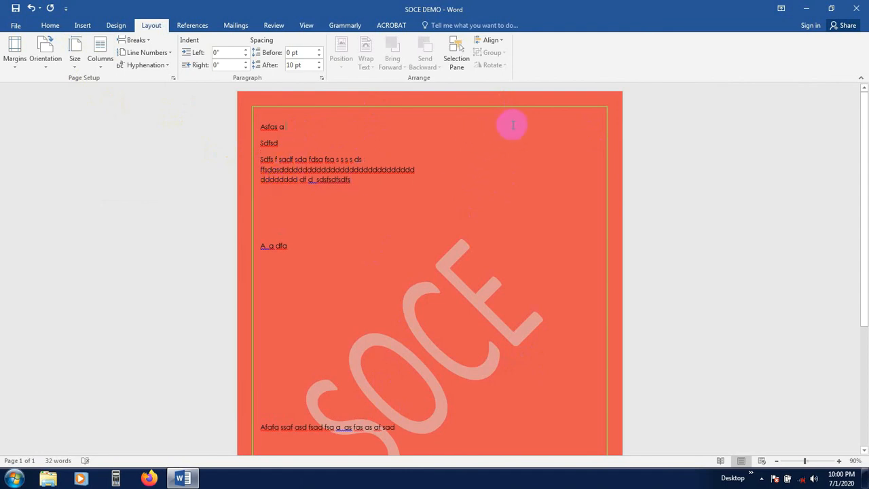
Step: Add "sd" on the blank line above "A_a dfa" and in front of the "Afafa" paragraph in the first column
click(333, 229)
text(sd)
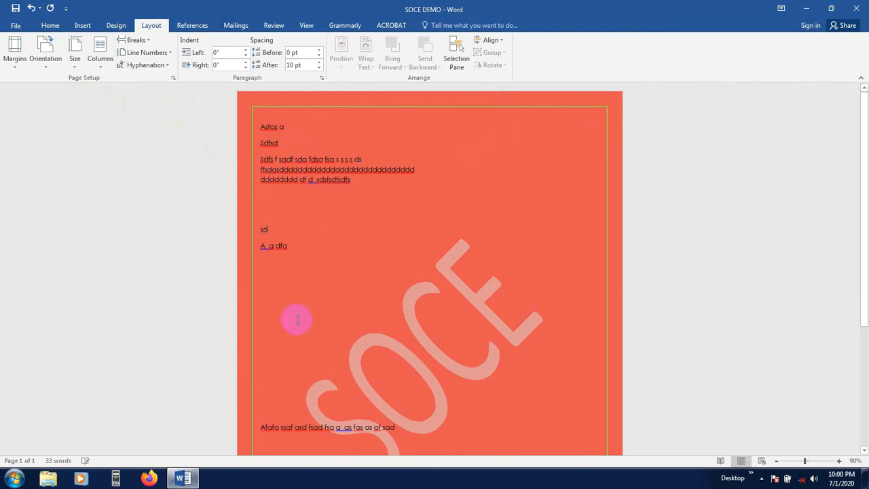
scroll(291, 354, down, 2)
scroll(283, 432, down, 3)
click(260, 377)
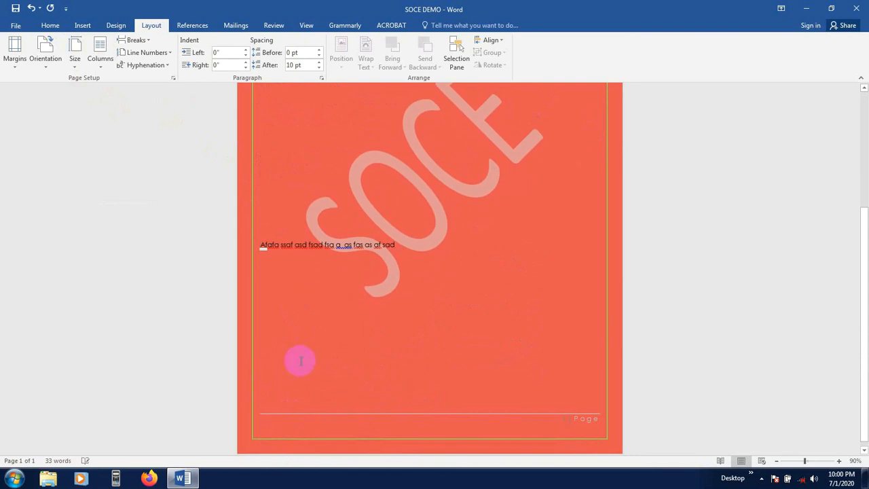
text(sd)
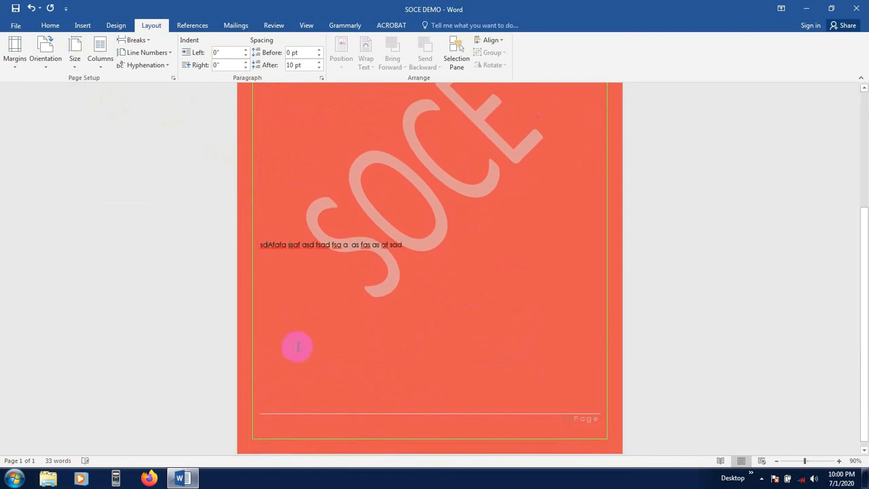
Step: Add short filler lines such as "sd", "fsd" and "fs" within the "Afafa" paragraph until the text runs into the second column
key(Return)
text(sd)
key(Return)
text(fsd)
key(Return)
text(s)
key(Return)
text(fsd)
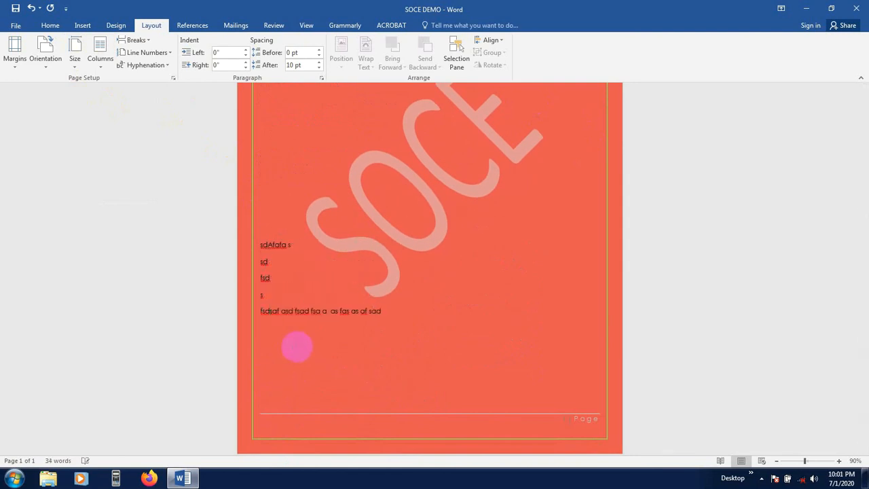
key(Return)
text(fsd)
key(Return)
text(fs)
key(Return)
key(Return)
text(dfs)
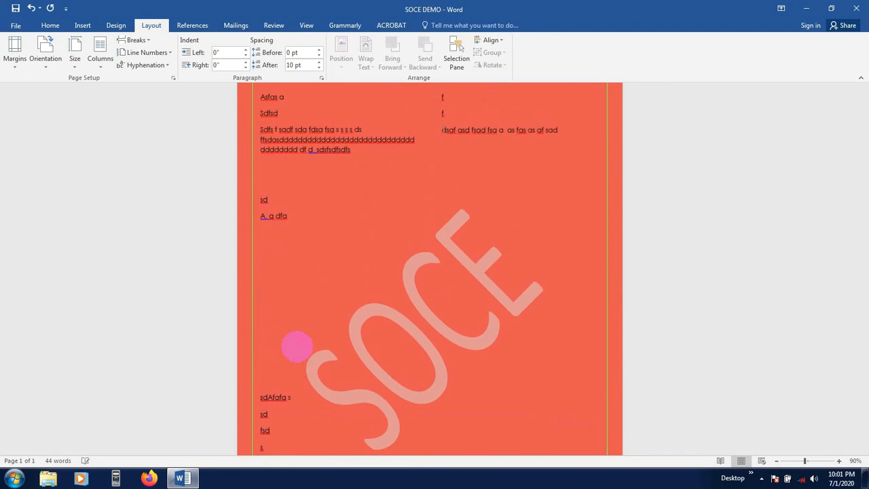
Step: Continue the second column with filler lines such as "sf", "sd", "fsd", "sdf" and "dsf", leaving a blank line after them
key(Return)
text(sf)
key(Return)
text(sd)
key(Return)
text(fsd)
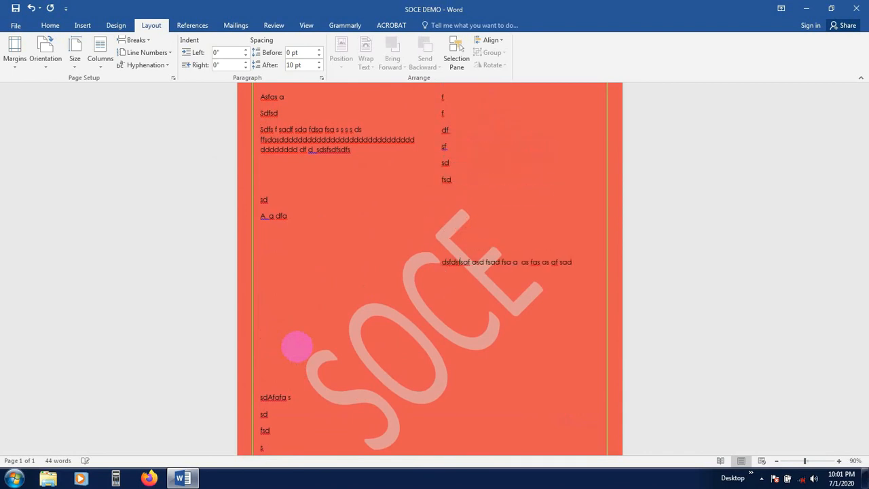
key(Return)
text(sdf)
key(Return)
text(dsf)
key(Return)
key(Return)
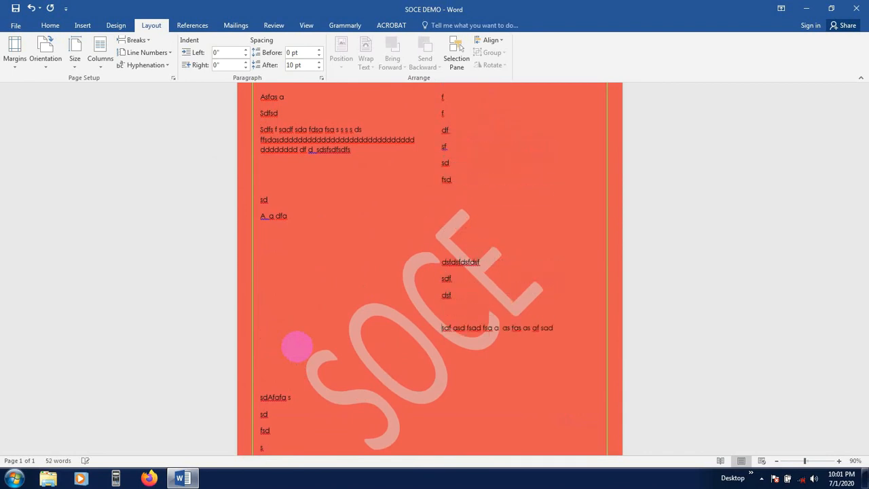
Step: Change the document text to a three-column layout
scroll(289, 296, up, 1)
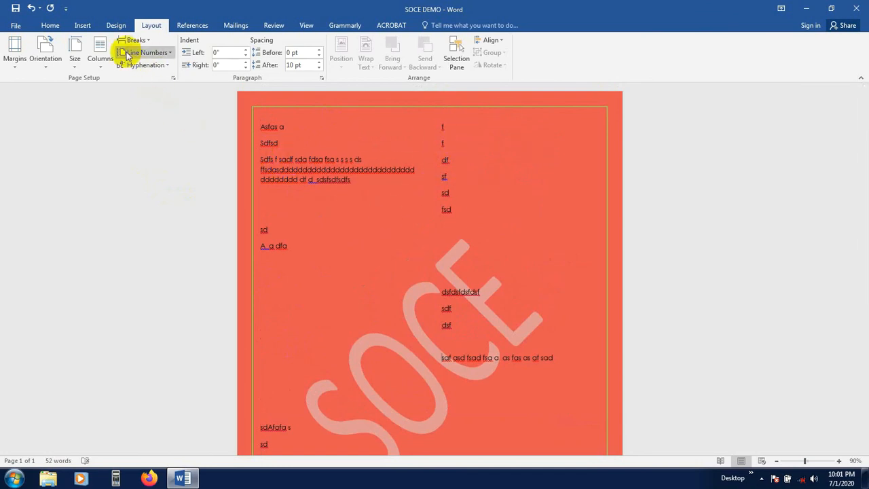
click(102, 64)
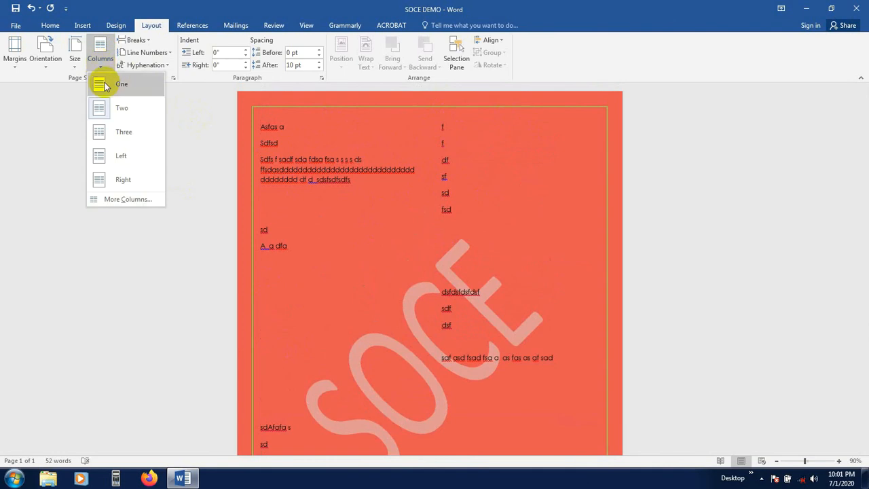
click(117, 131)
Step: Add more short filler lines such as "df", "ds", "fsd" and "sdf" in the middle column until the text runs into the third column
scroll(367, 235, down, 3)
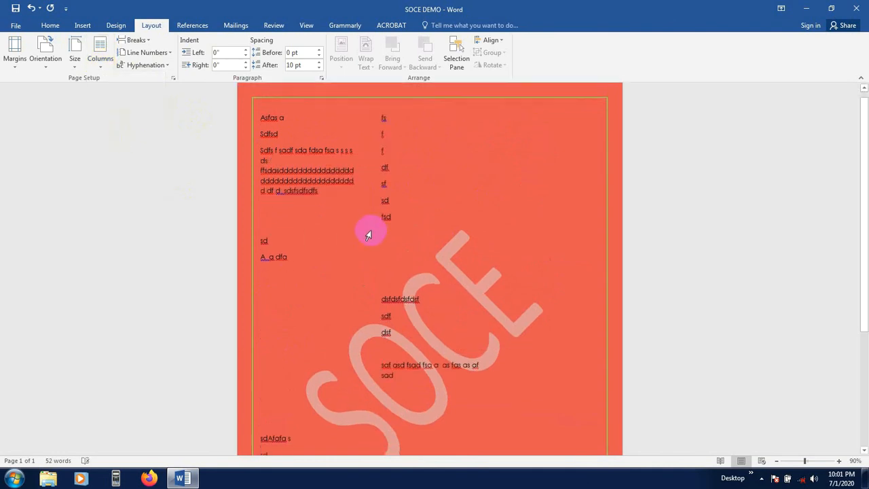
scroll(413, 403, down, 3)
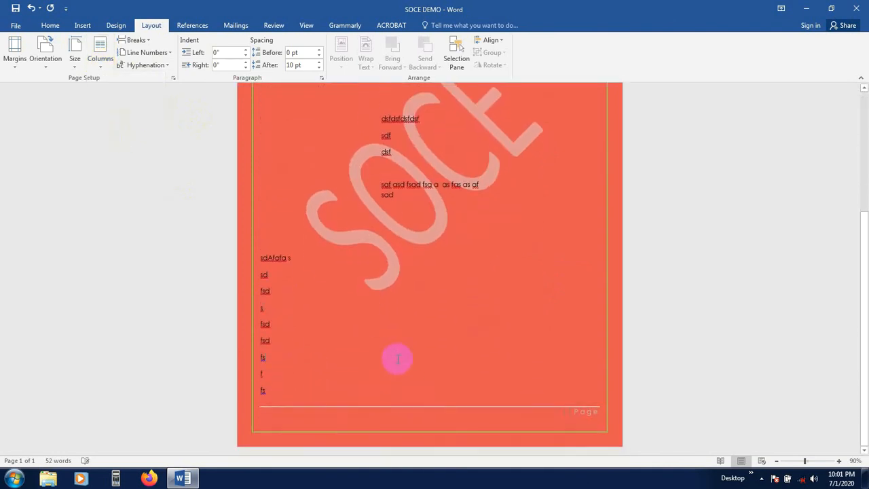
scroll(398, 361, up, 6)
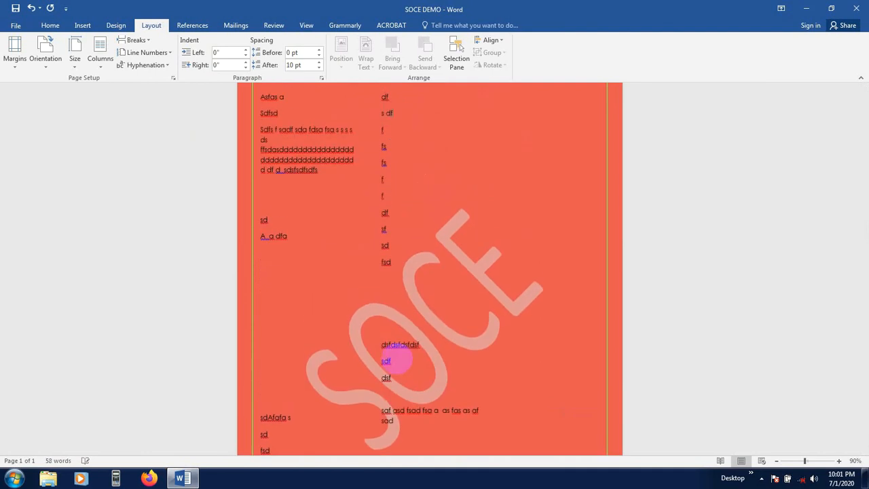
text(f ds fsd fsd fs)
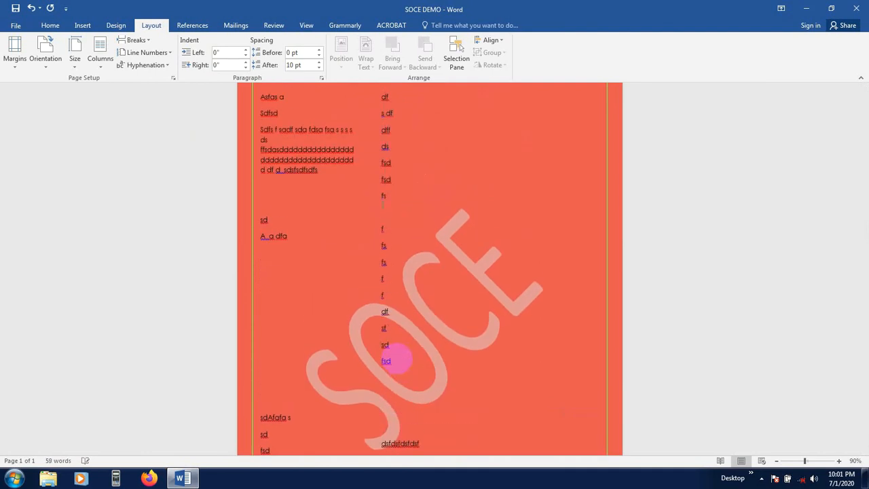
scroll(550, 421, up, 1)
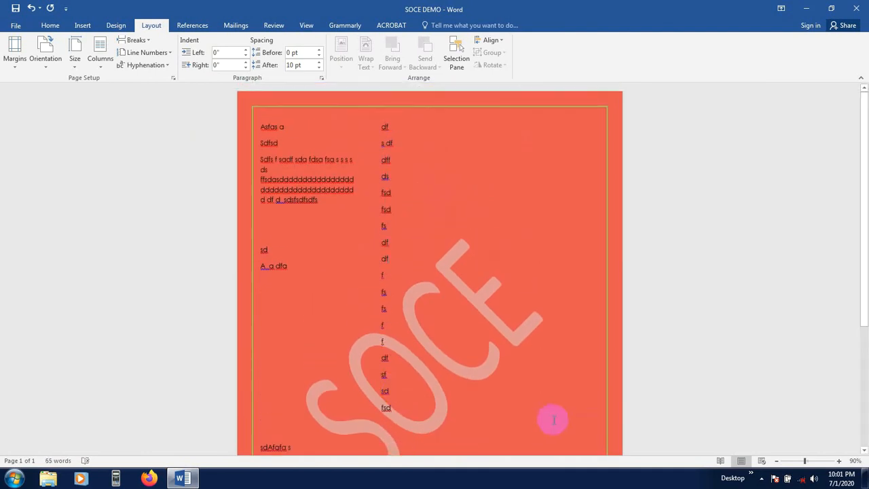
text(s)
key(Return)
text(df)
key(Return)
text(sd)
key(Return)
text(fs fs d)
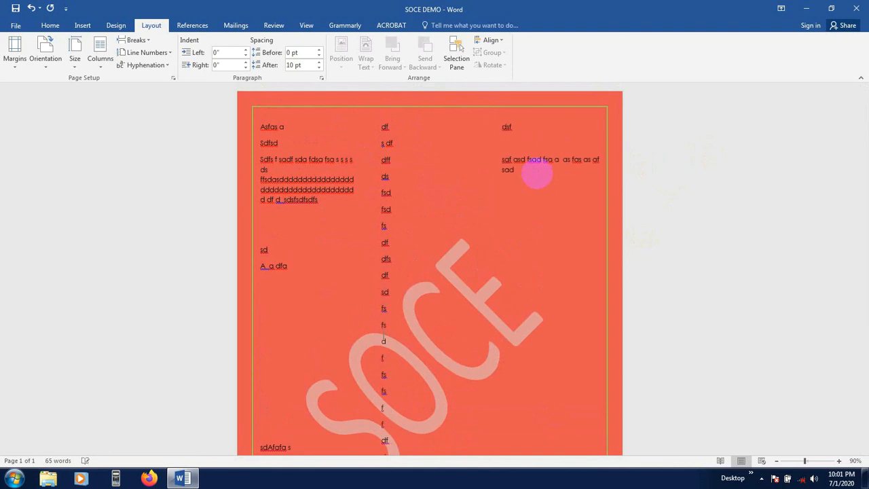
text(fs)
key(Return)
text(df)
key(Return)
text(sdf)
key(Return)
text(ds fsd f)
click(448, 197)
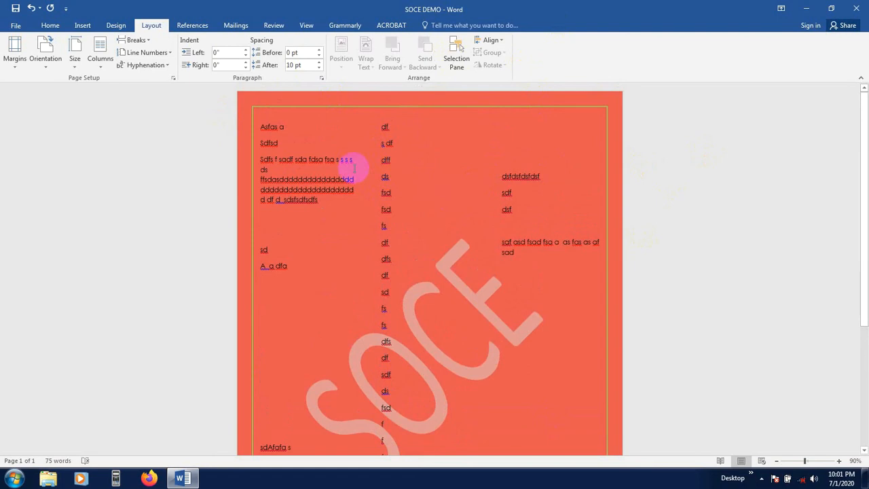
Step: Review the available page and section break options and look over the three-column page
click(150, 41)
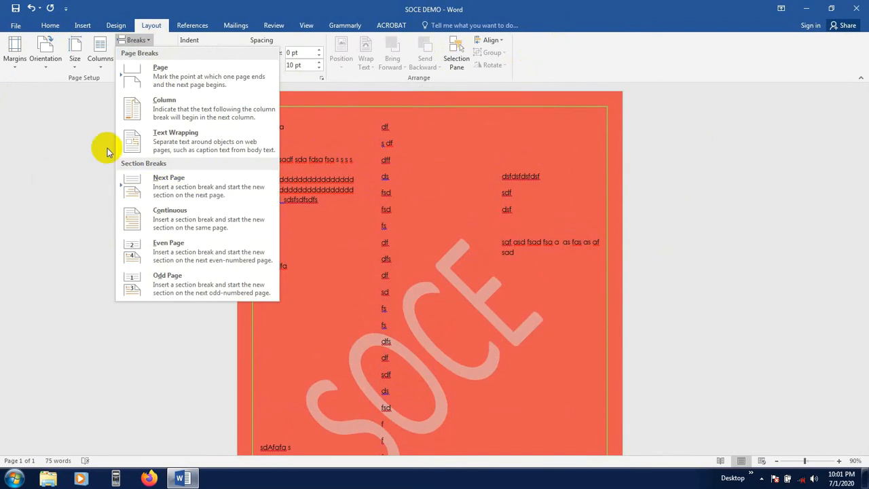
click(438, 280)
scroll(414, 281, down, 5)
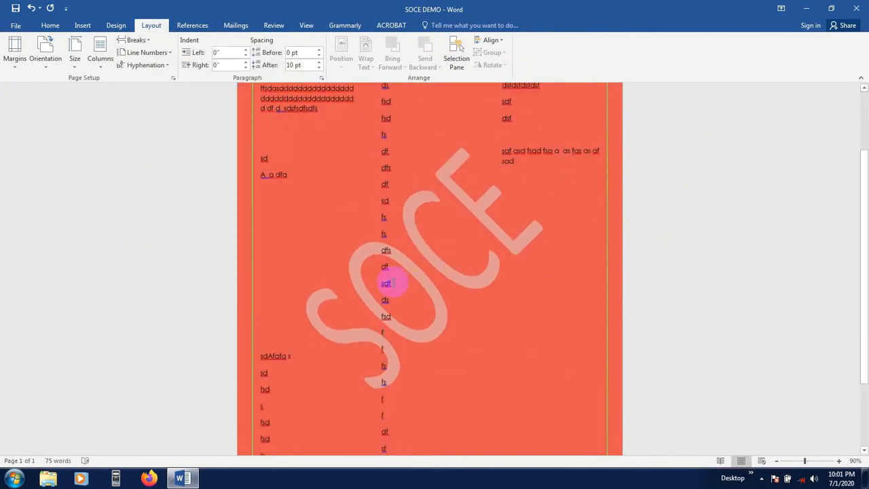
scroll(354, 278, up, 5)
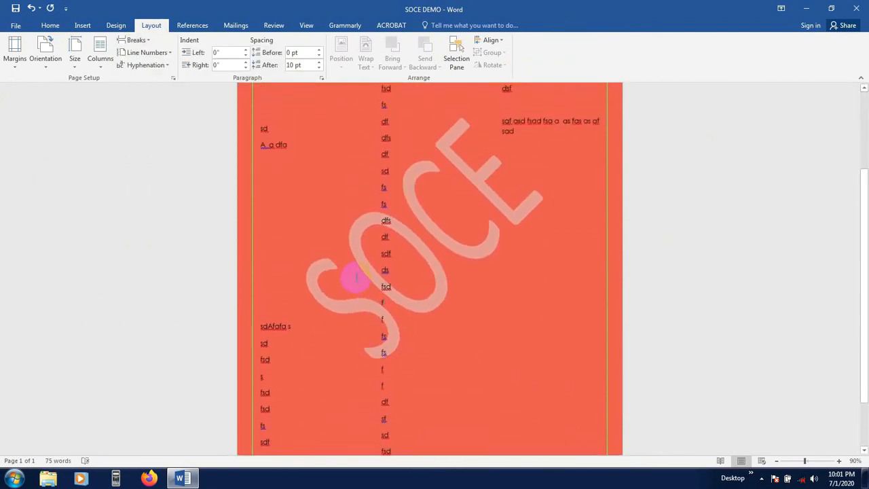
scroll(355, 282, down, 5)
scroll(337, 350, up, 5)
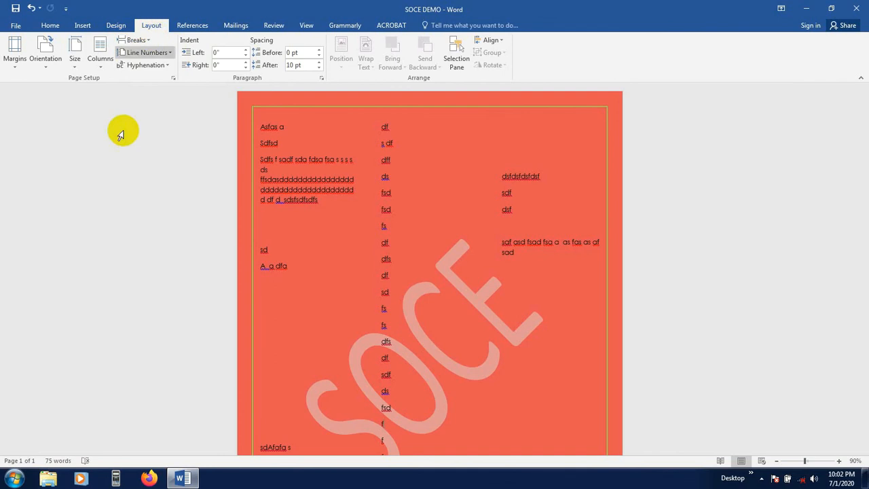
Step: Try a page break after "sdf s" at the end of the first column, look over both pages, and undo it
scroll(291, 190, down, 1)
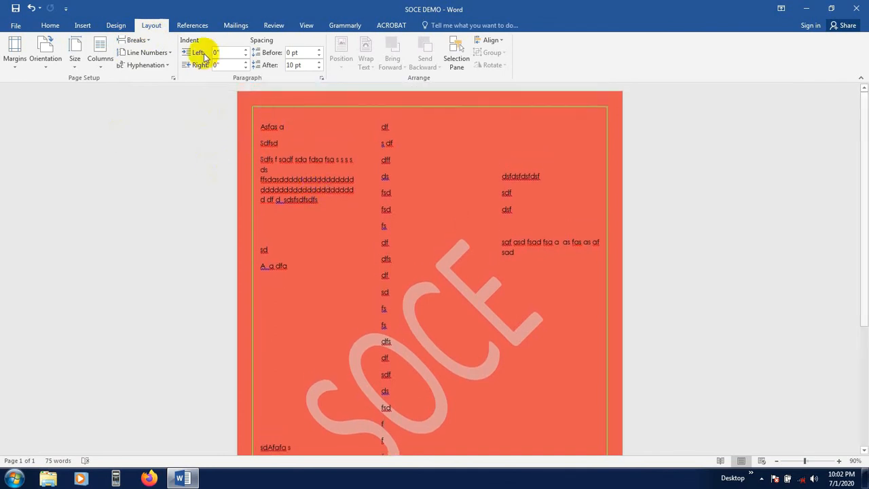
scroll(317, 237, down, 3)
scroll(317, 238, down, 1)
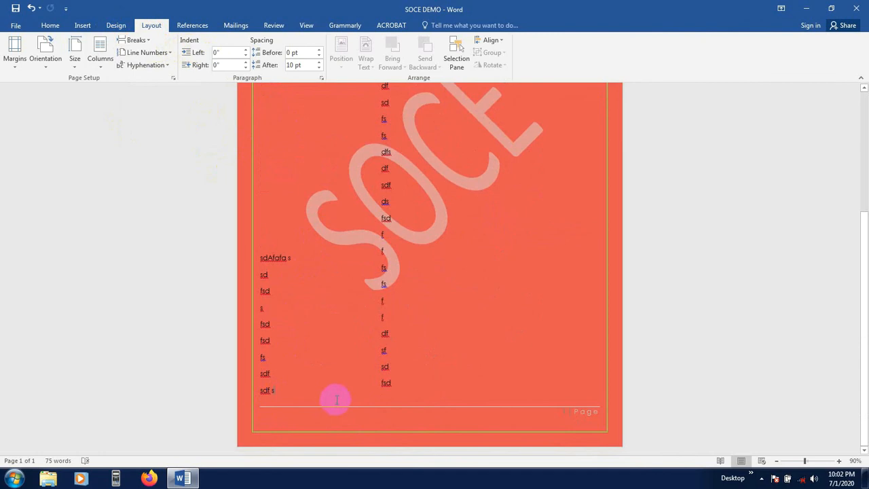
click(150, 40)
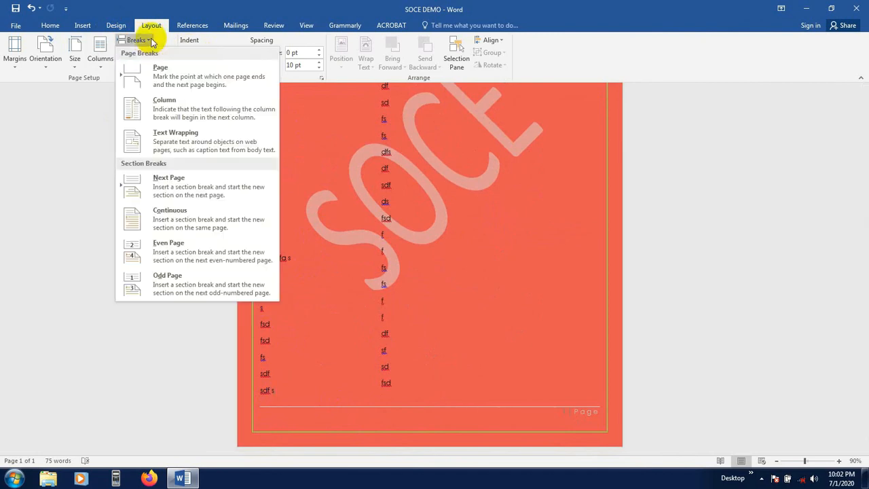
click(161, 75)
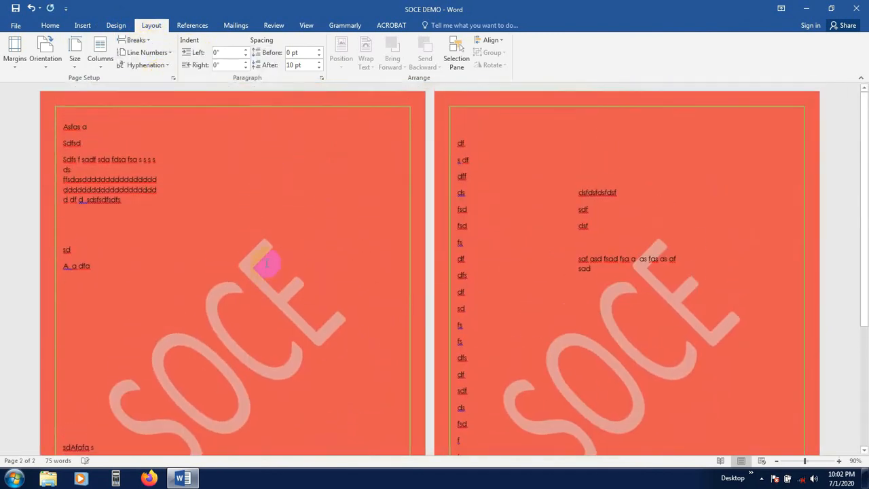
scroll(265, 265, down, 5)
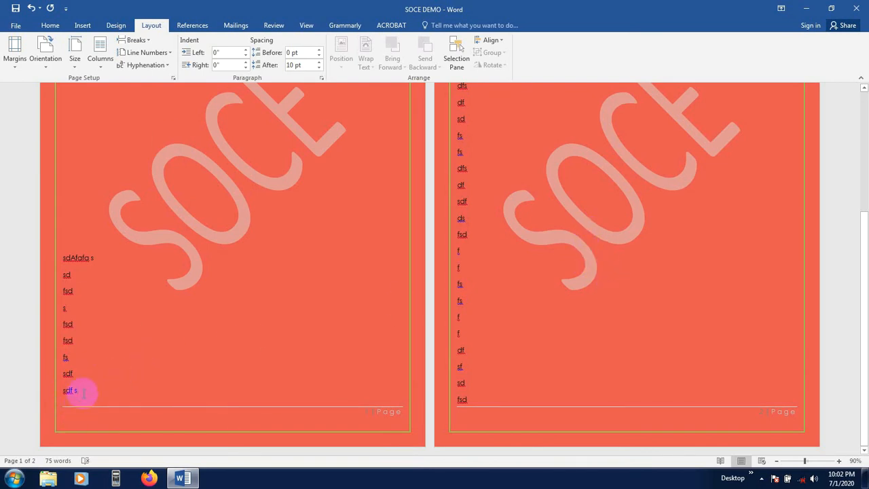
scroll(258, 224, up, 3)
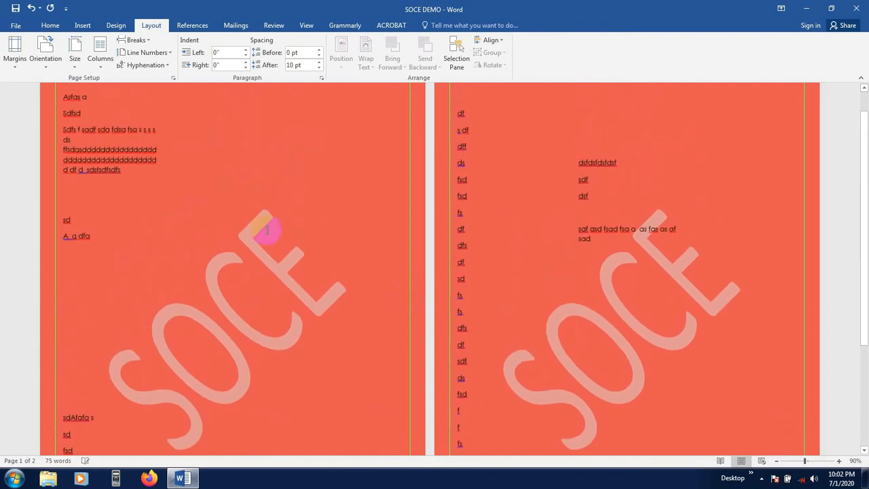
scroll(278, 262, up, 1)
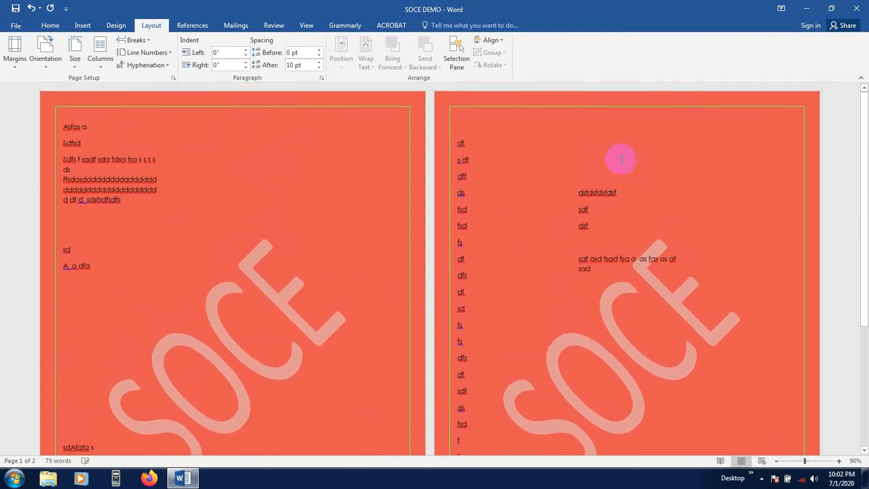
key(ctrl+z)
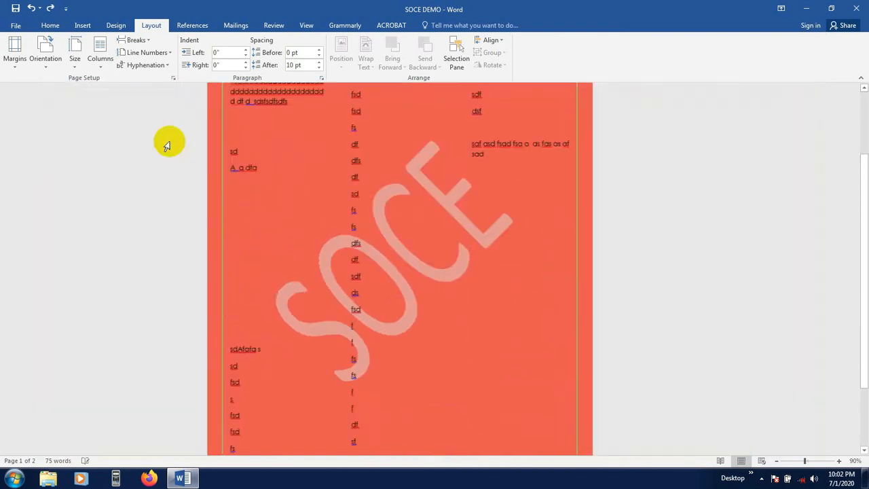
Step: Insert a page break after "sad" at the end of the text in the third column
scroll(384, 294, down, 1)
scroll(518, 274, up, 2)
scroll(518, 274, up, 2)
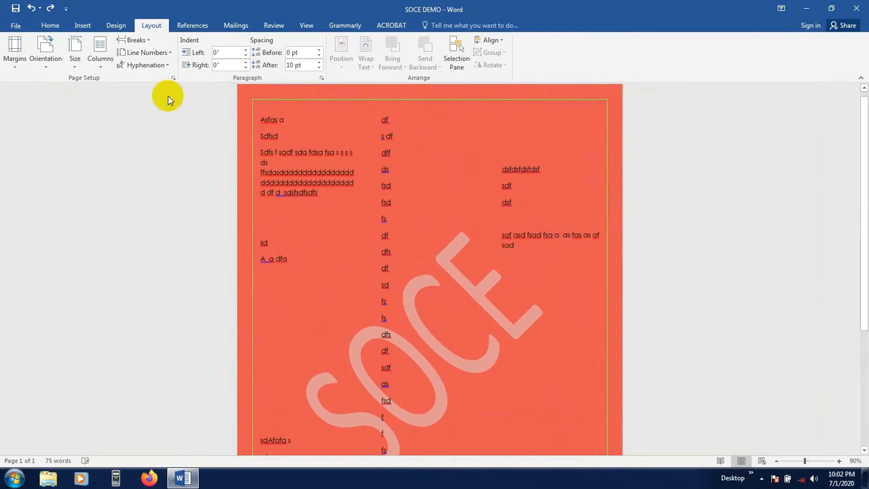
click(136, 40)
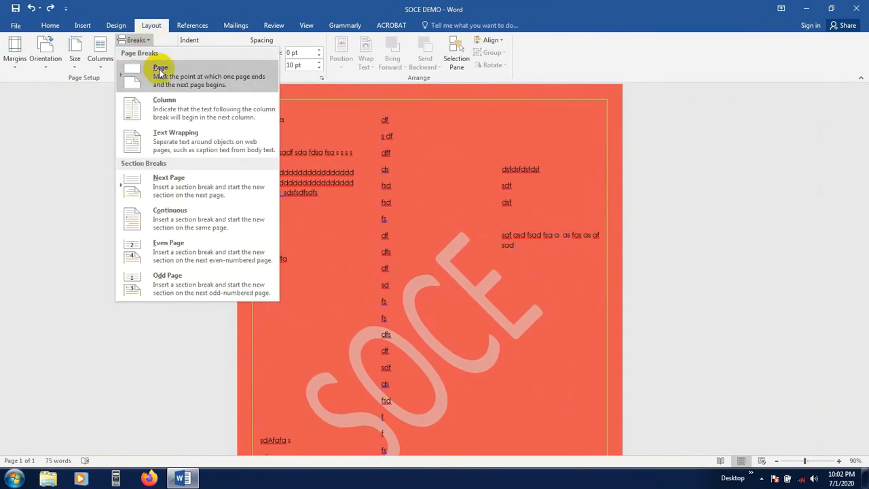
click(160, 70)
scroll(455, 291, down, 2)
scroll(569, 297, up, 2)
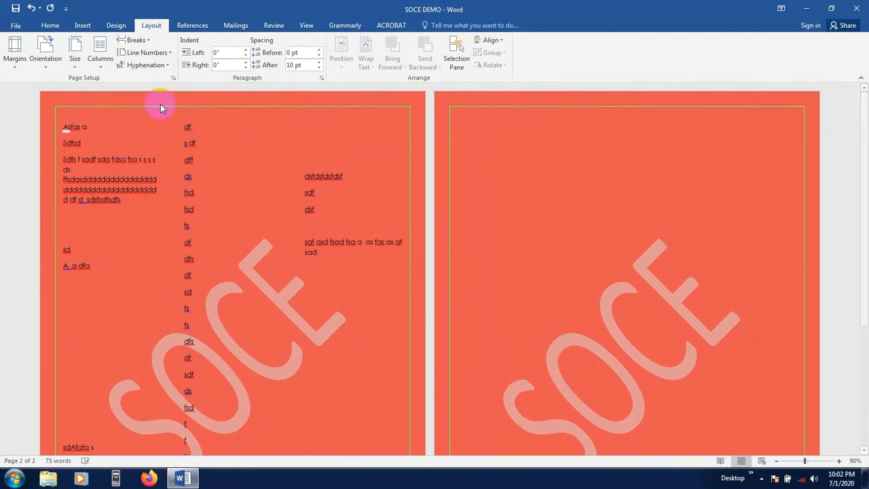
Step: Look over both pages after the page break and enter the filler text "fasfsafa a asfa" at the start of the second page
scroll(319, 289, down, 3)
scroll(329, 224, down, 2)
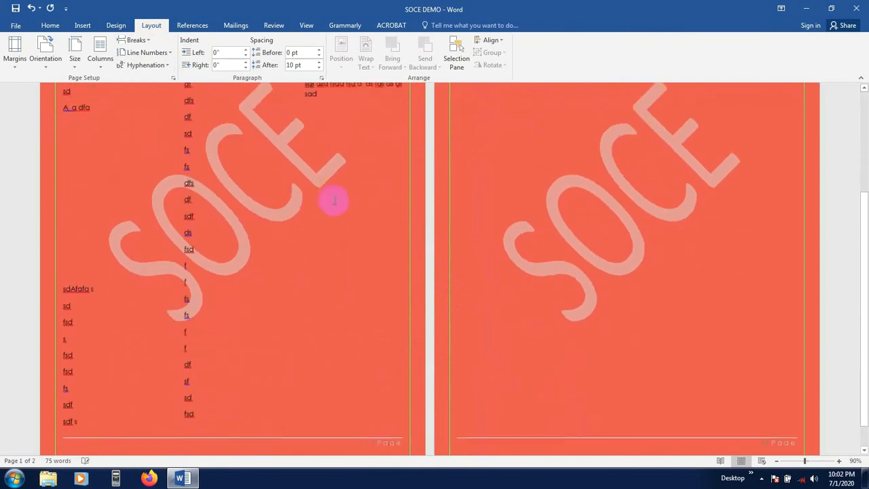
scroll(309, 265, down, 1)
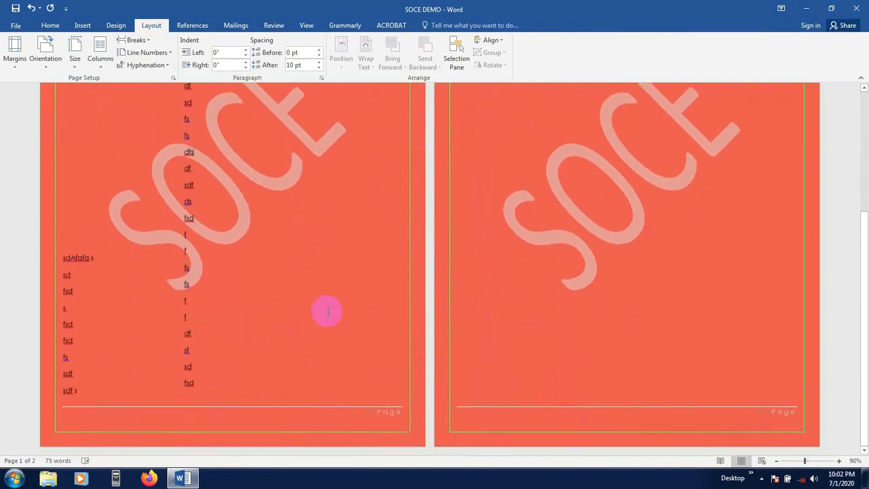
scroll(328, 313, up, 6)
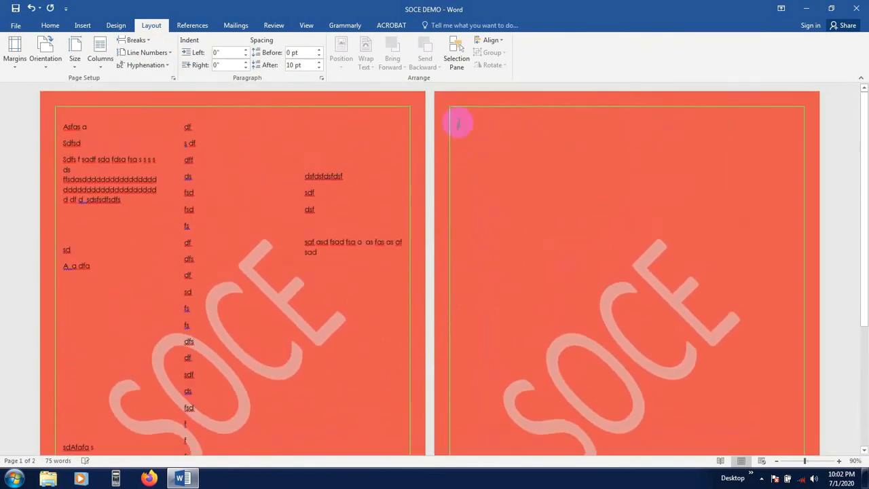
click(458, 123)
text(fasfsafa)
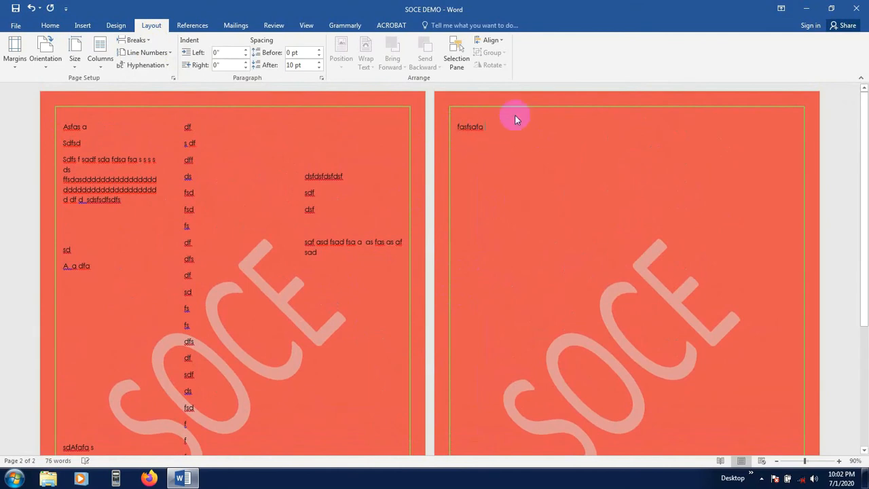
text( a dsfa)
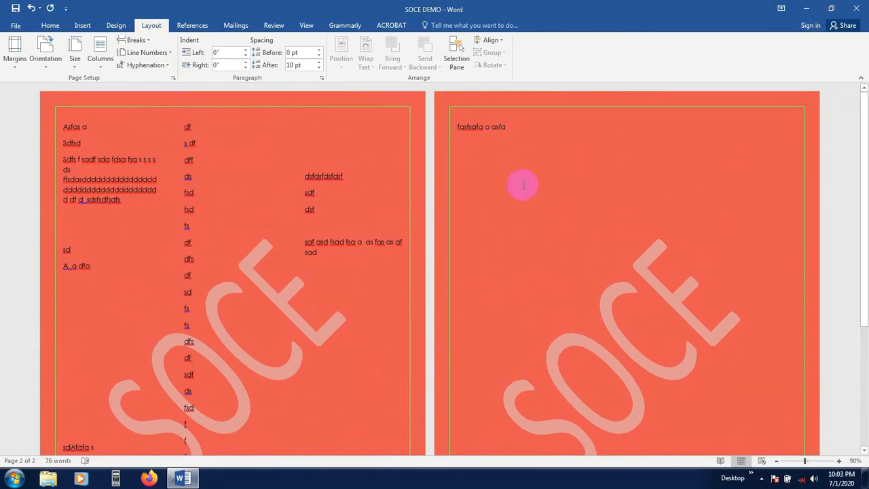
Step: Add "sdfas" to the "sd" line just above the last line of the first page's middle column
scroll(548, 204, down, 6)
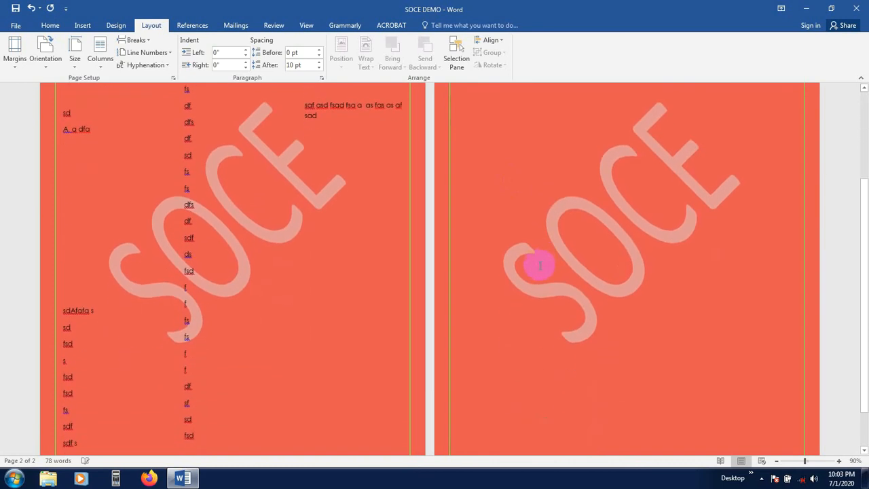
click(311, 371)
text(sdfas)
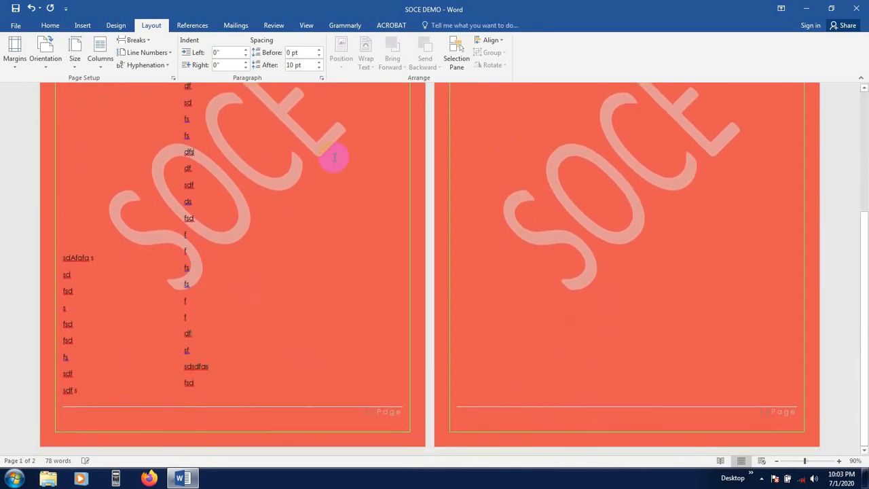
Step: Insert filler lines such as "af", "afa", "fas", "sadf", "d" and "df" after "sd" in the middle column, filling the rest of that column
scroll(334, 156, up, 5)
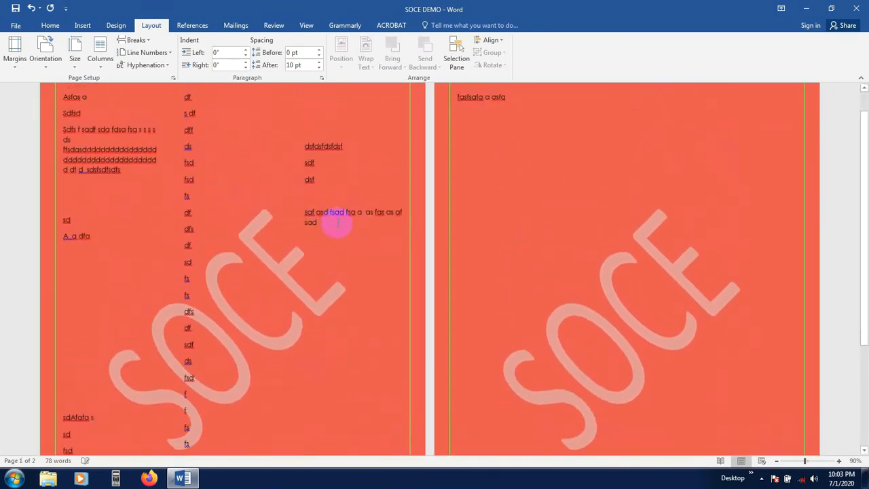
scroll(326, 299, up, 1)
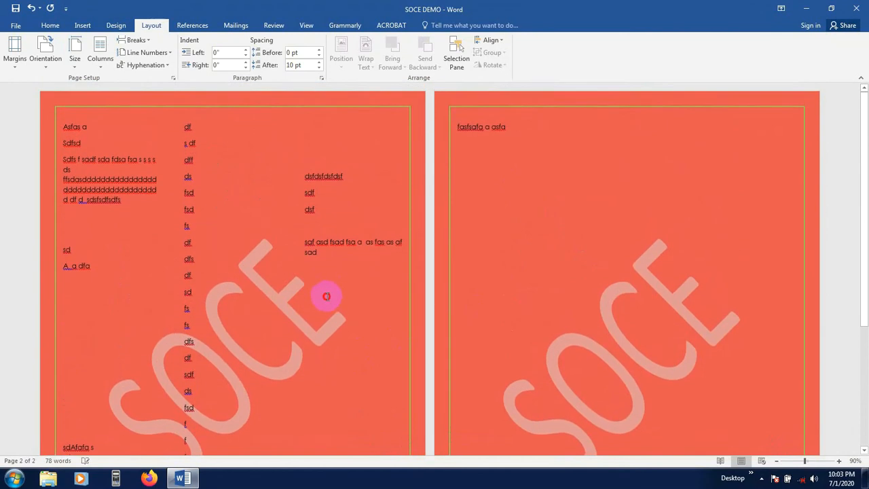
key(Return)
text(af)
key(Return)
text(afa)
key(Return)
text(fas)
key(Return)
text(fas f sadf)
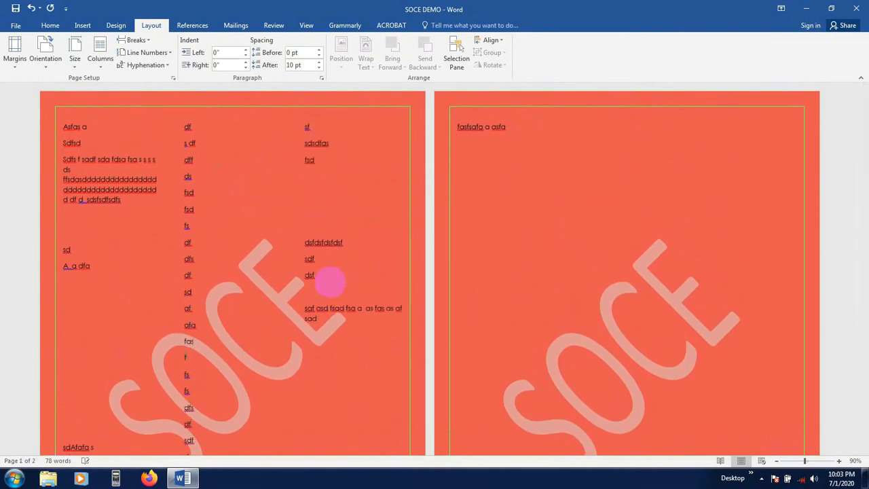
key(Return)
text(sadf)
key(Return)
text(d)
key(Return)
text(f)
key(Return)
text(df saf as f fa fa f a)
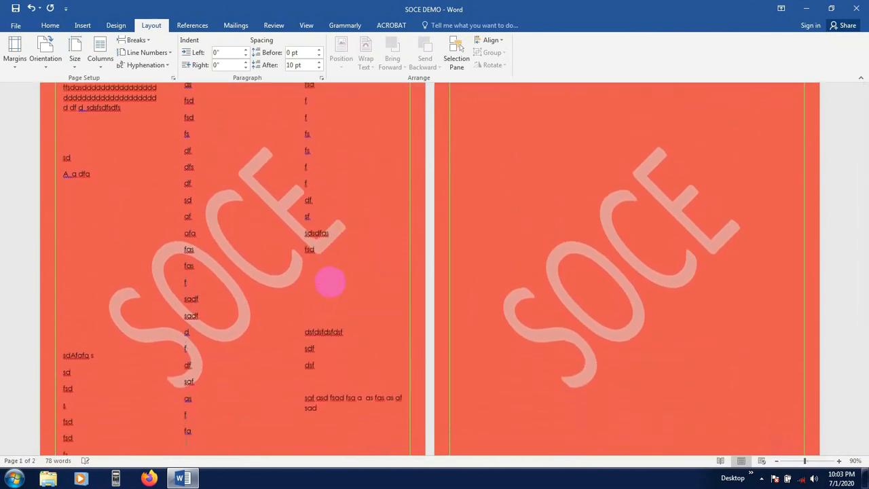
Step: Continue with filler lines "fa", "df", "saf", "sa" and "f" in the third column until its last text runs onto the second page
scroll(330, 281, up, 3)
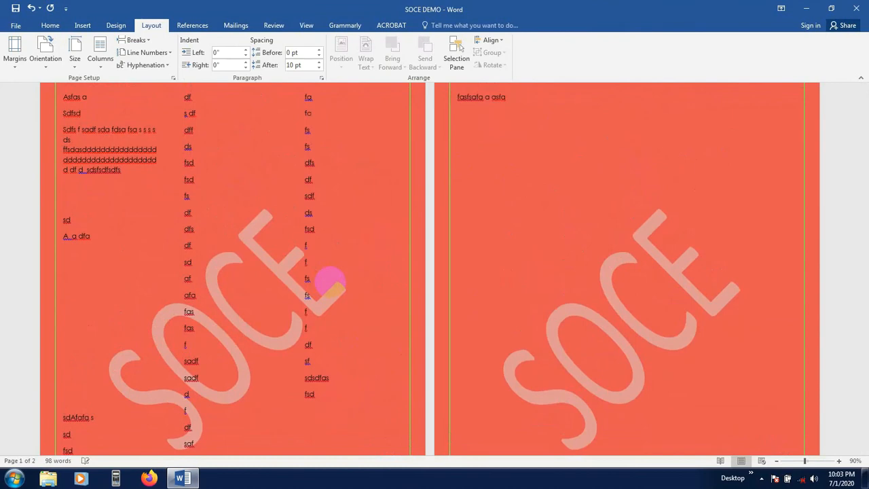
key(Return)
text(fa)
key(Return)
text(fa)
key(Return)
text(df)
key(Return)
text(saf saf sa f)
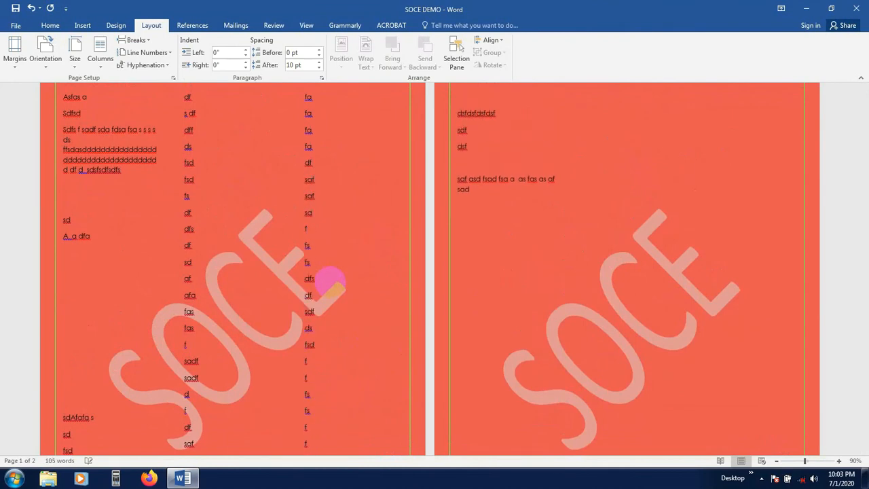
Step: Insert a Next Page section break on the blank line below "dsf" on the second page and look over the resulting pages
scroll(330, 281, up, 1)
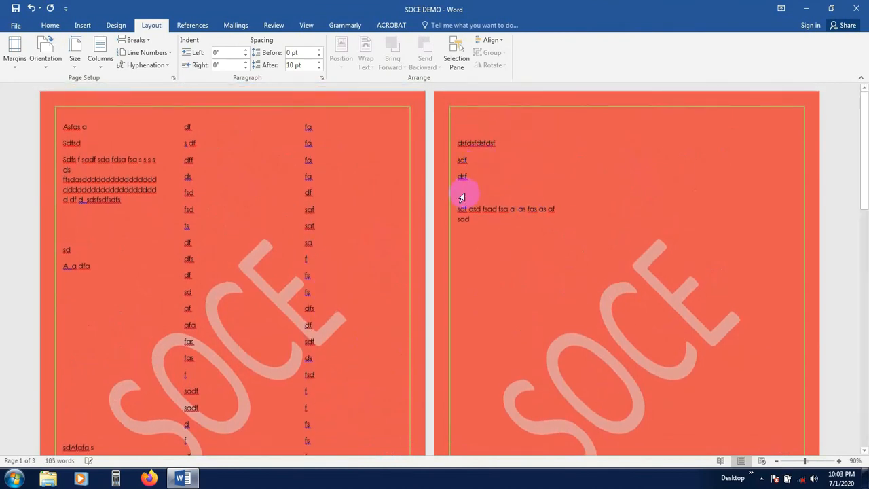
click(462, 194)
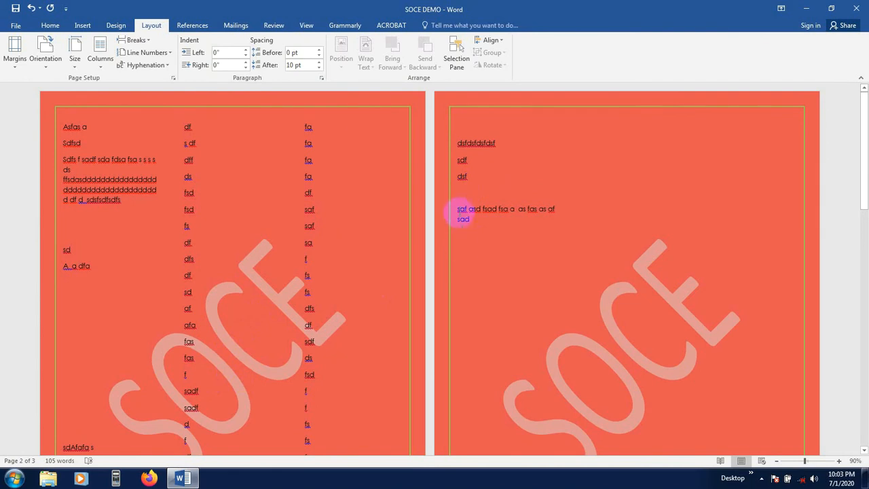
click(144, 41)
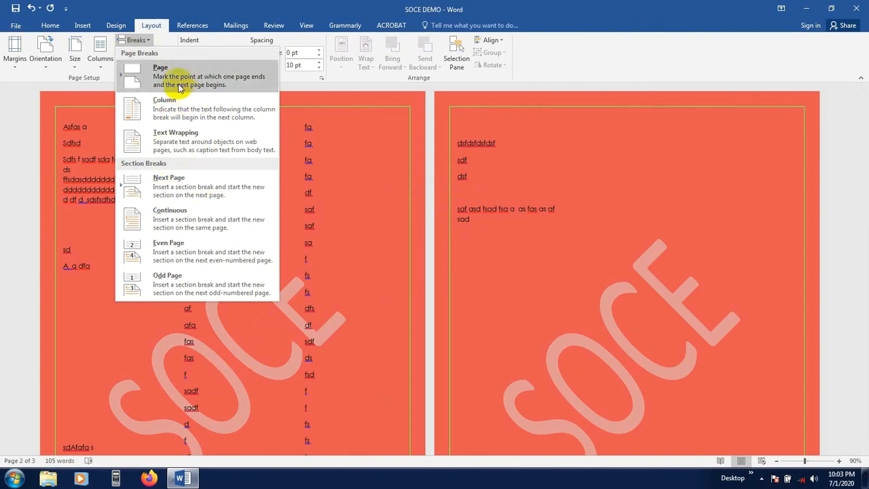
click(191, 179)
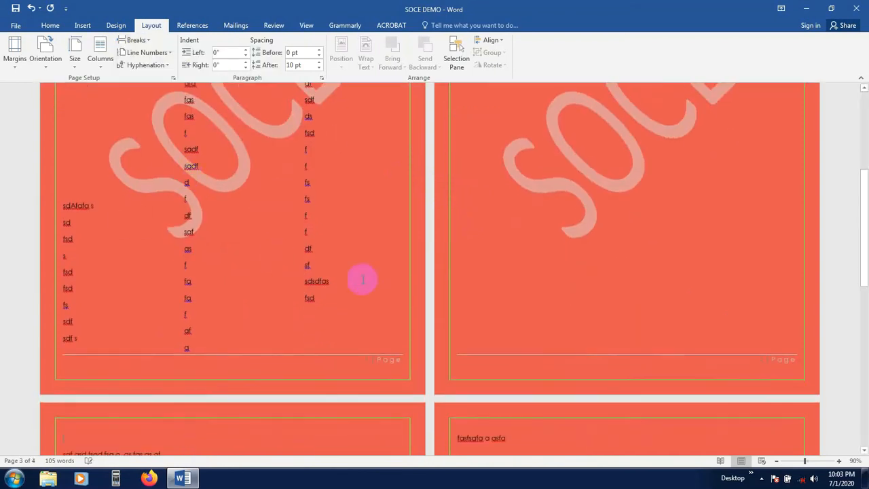
scroll(380, 283, down, 2)
scroll(385, 283, down, 2)
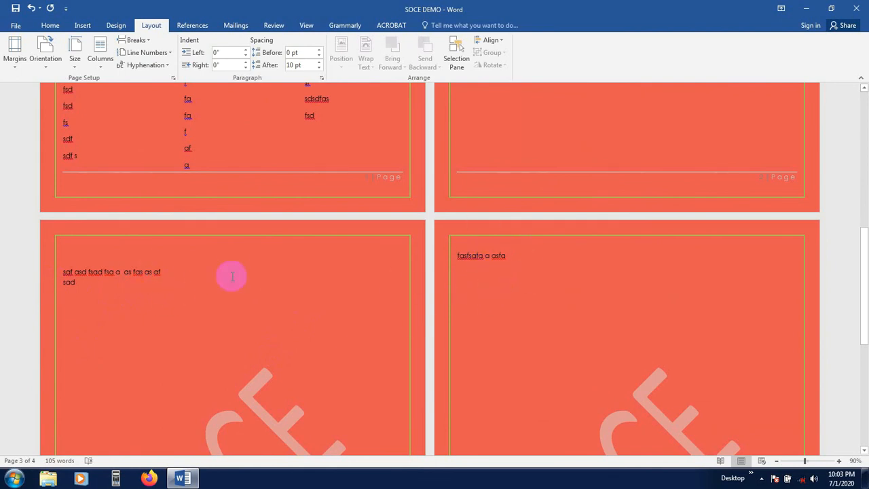
scroll(197, 320, down, 4)
scroll(204, 326, down, 2)
scroll(203, 305, up, 4)
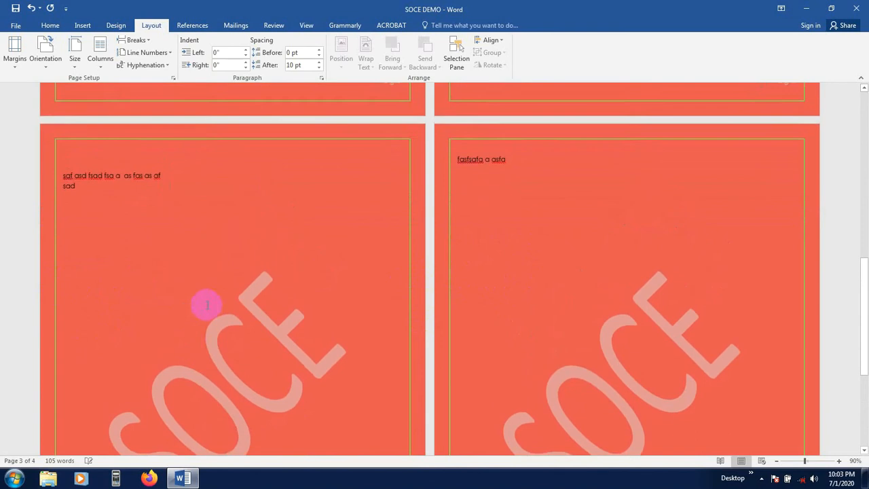
Step: Try a 0.1" left indent on the "saf asd fsad" paragraph on the third page and reset it to 0"
click(82, 25)
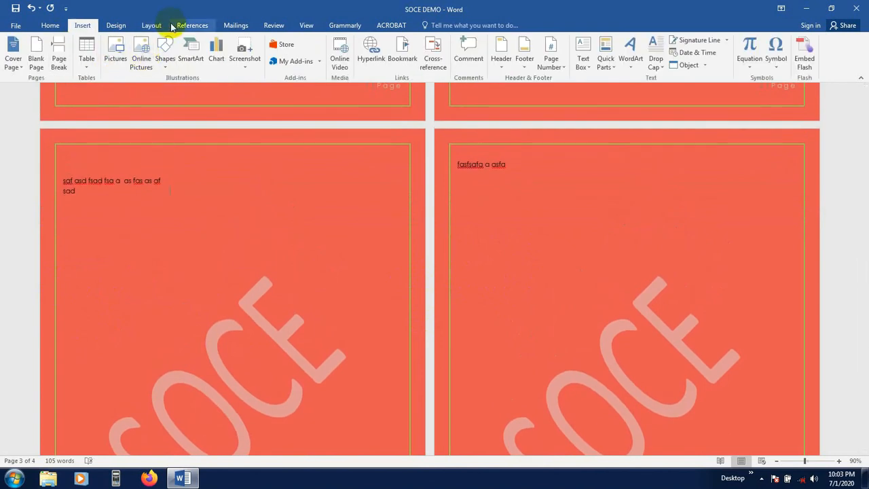
click(149, 25)
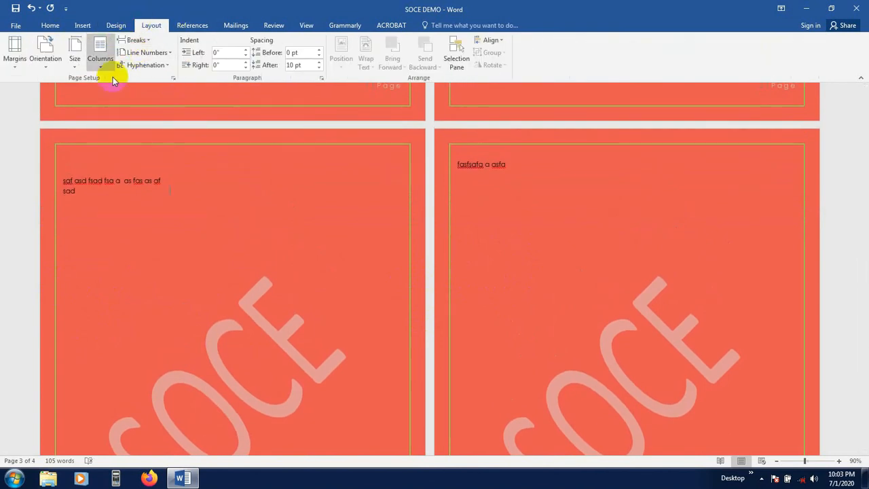
scroll(288, 183, up, 2)
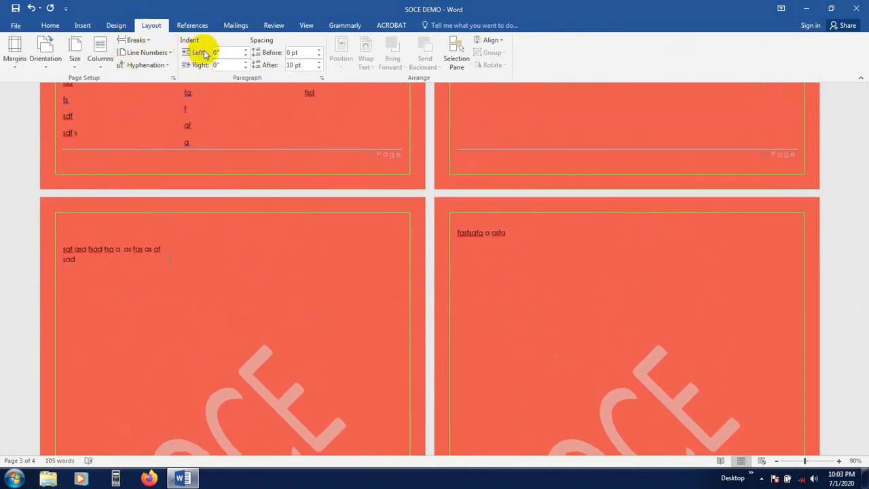
click(107, 265)
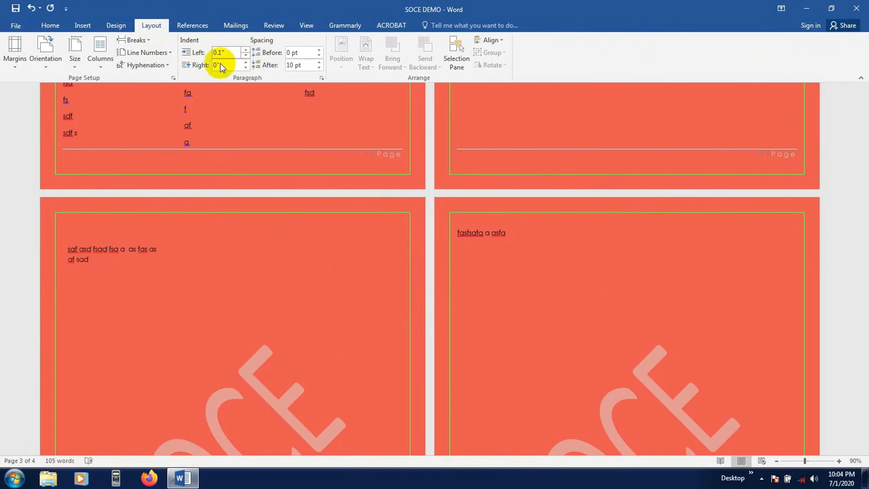
click(246, 55)
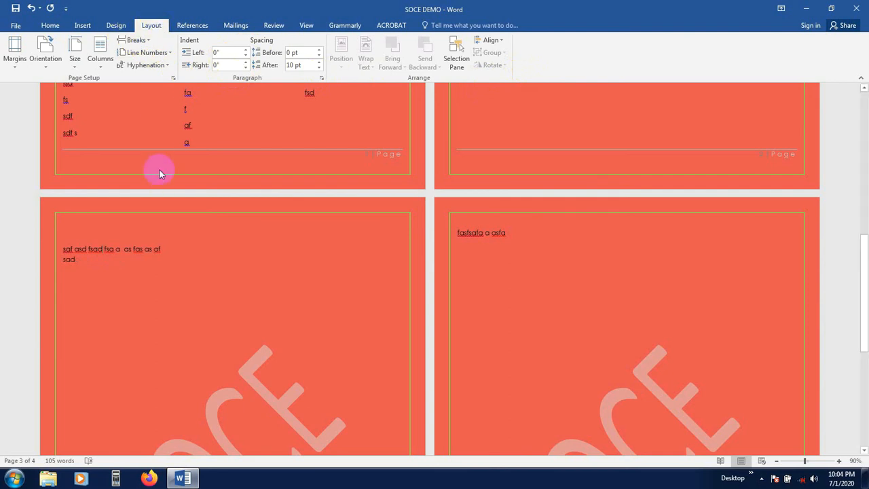
Step: Bring up the referencing tools and look over the document from its first page
click(193, 28)
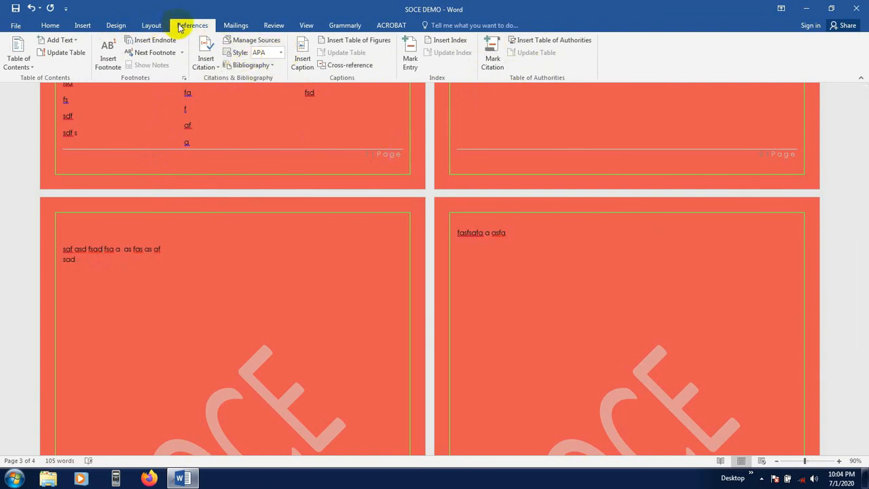
click(330, 246)
scroll(331, 245, up, 10)
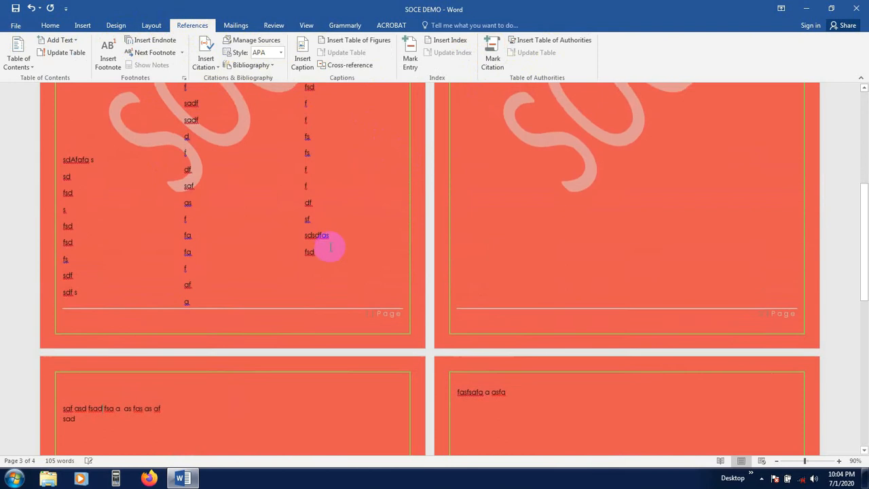
scroll(331, 246, up, 1)
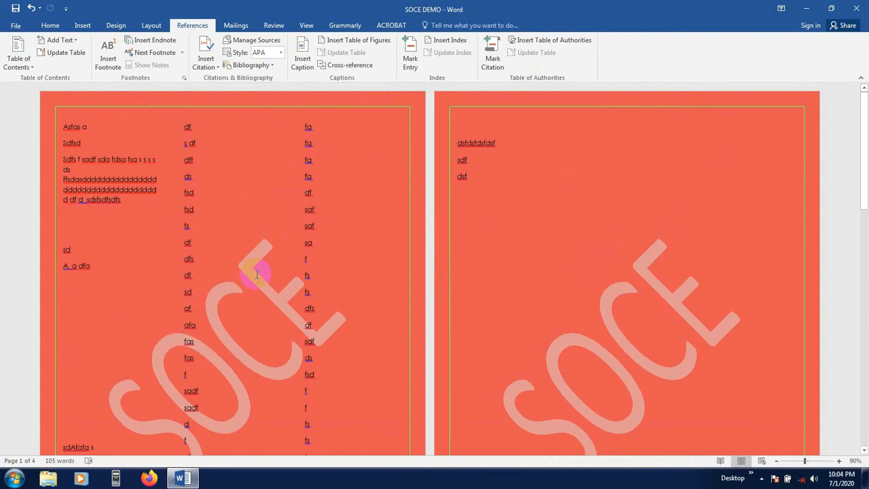
scroll(284, 279, down, 3)
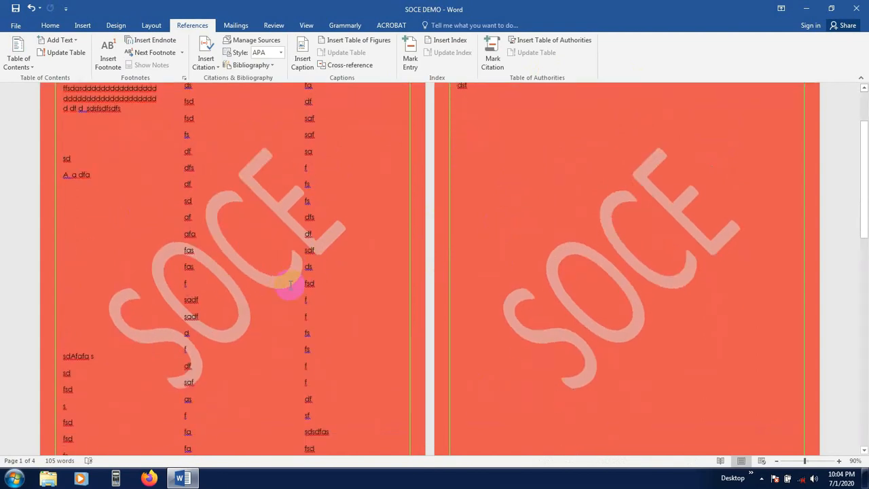